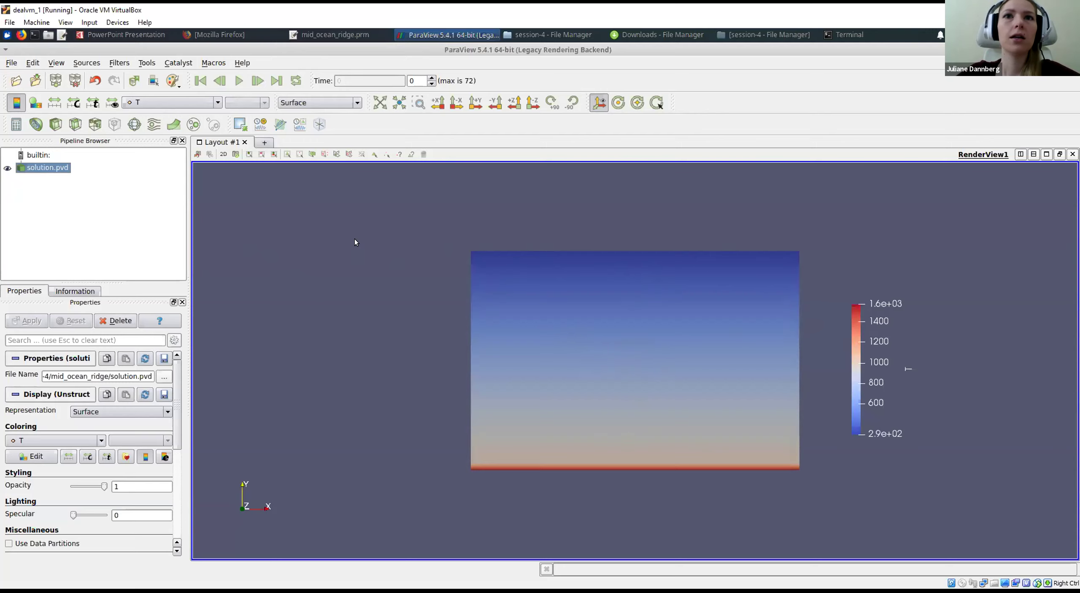
Play the temperature animation to its final time step and move the color legend clear of the enlarged model.
left_click(239, 82)
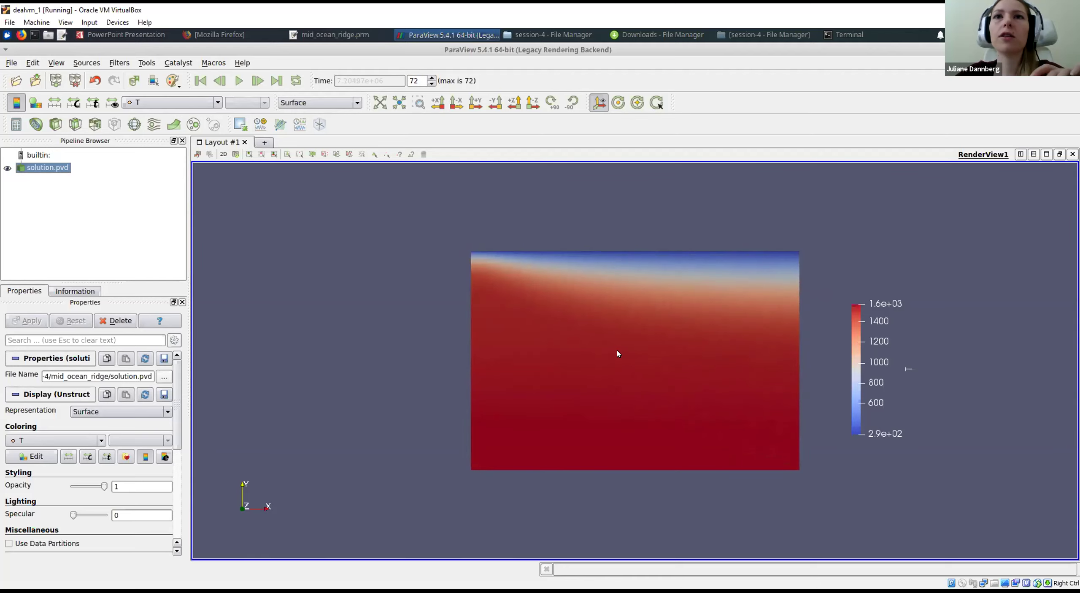
scroll(618, 350, "up", 4)
middle_click_drag(641, 331, 591, 328)
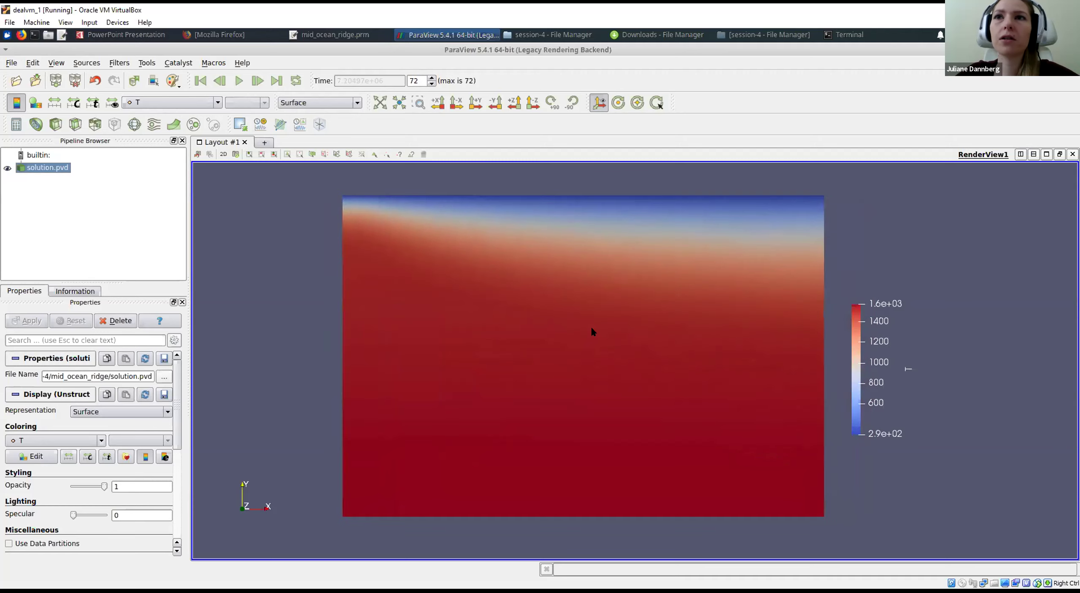
left_click_drag(859, 361, 898, 361)
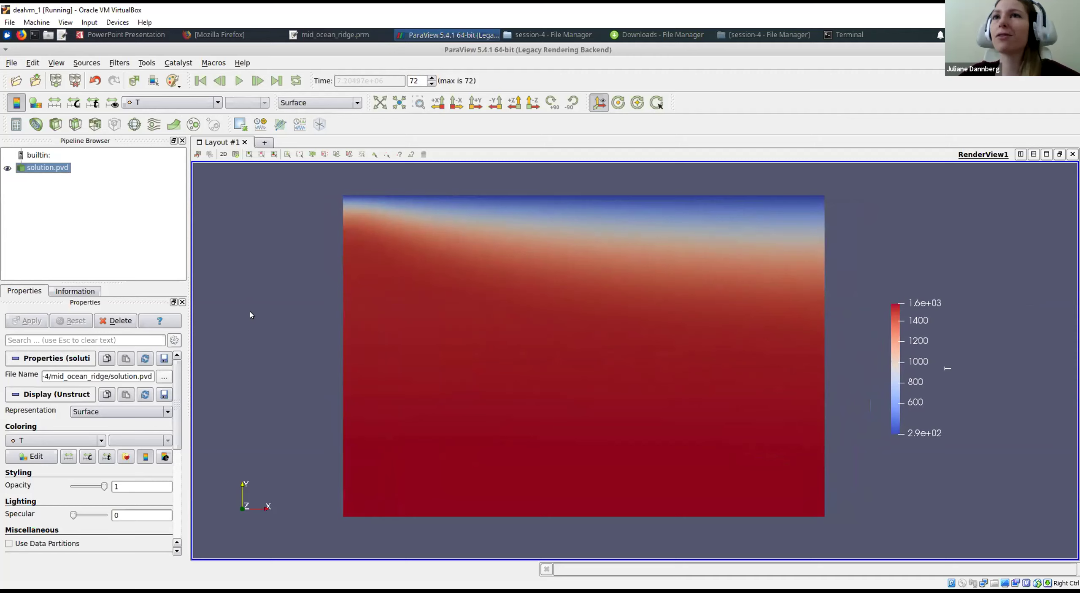
Color the solution by porosity and play the animation from the first time step, pausing at time step 42.
left_click(215, 102)
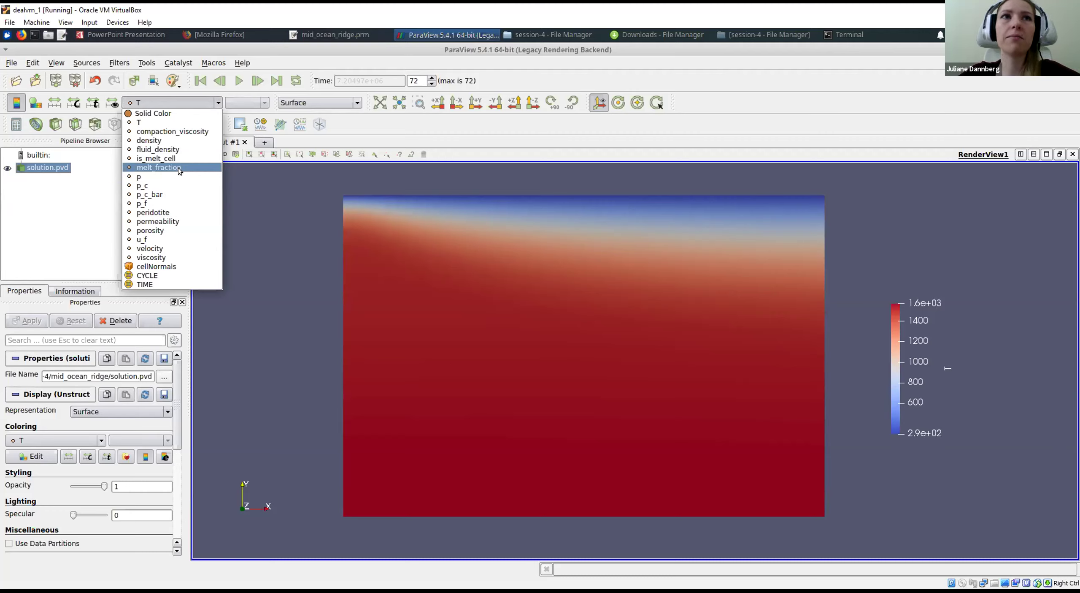
left_click(192, 231)
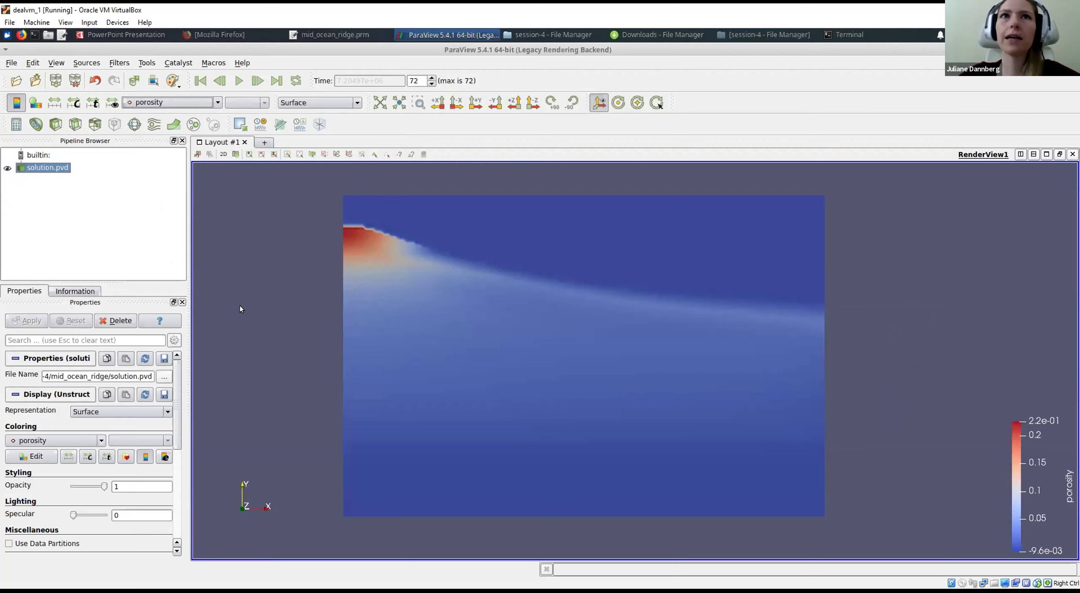
left_click(200, 81)
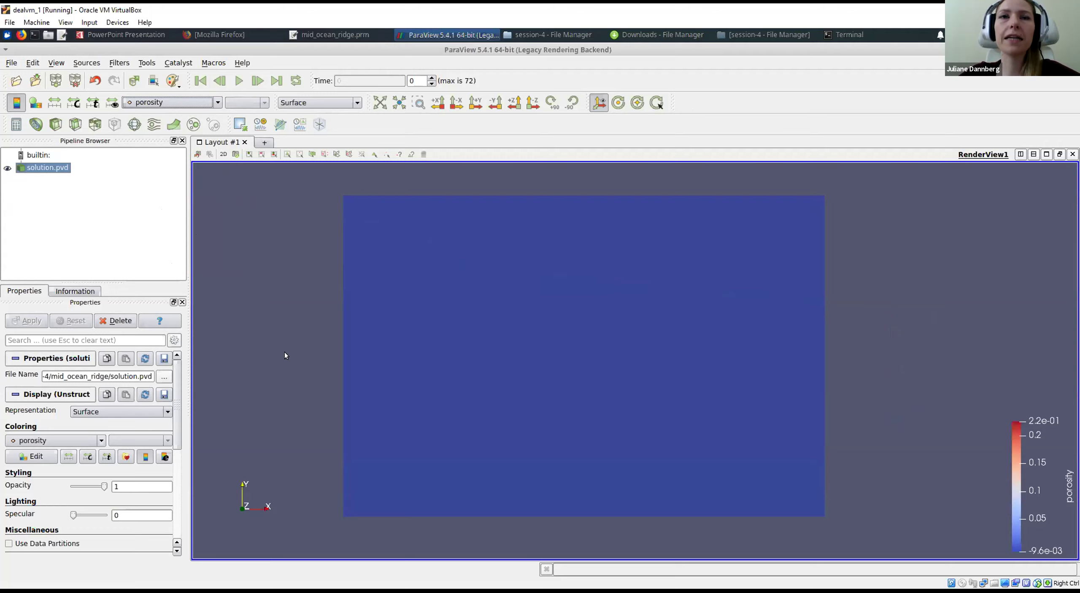
left_click(239, 81)
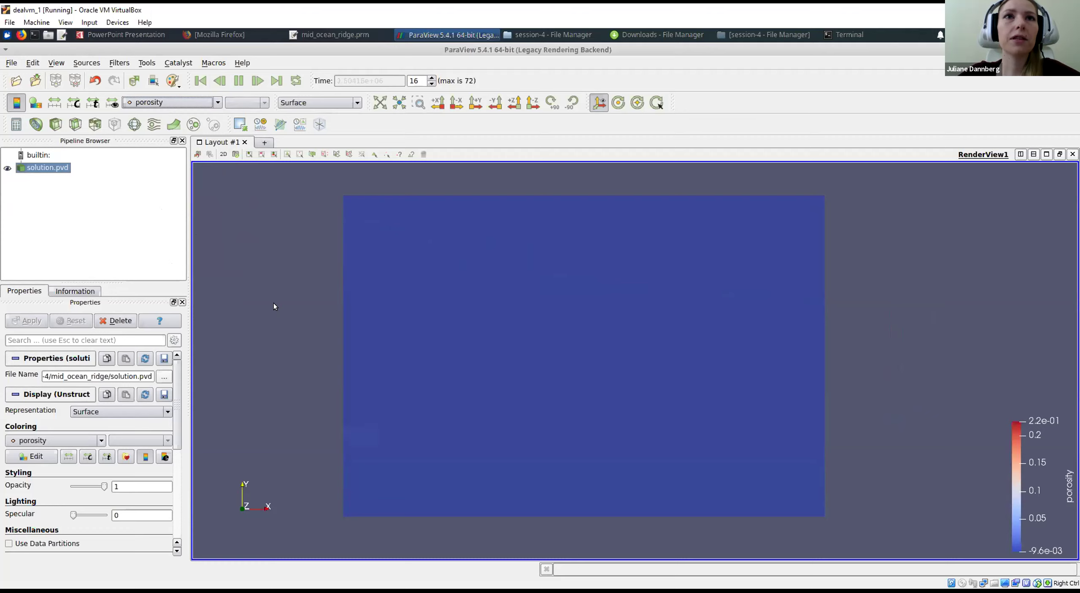
left_click(238, 81)
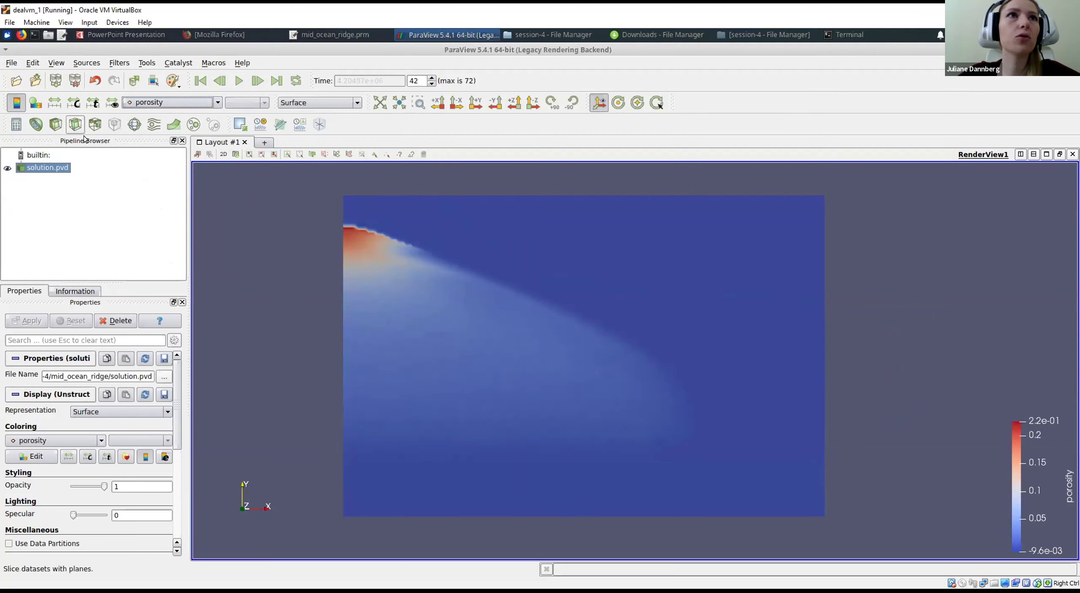
Show the Animation View and reduce its height to leave more room for the render view.
key("alt+v")
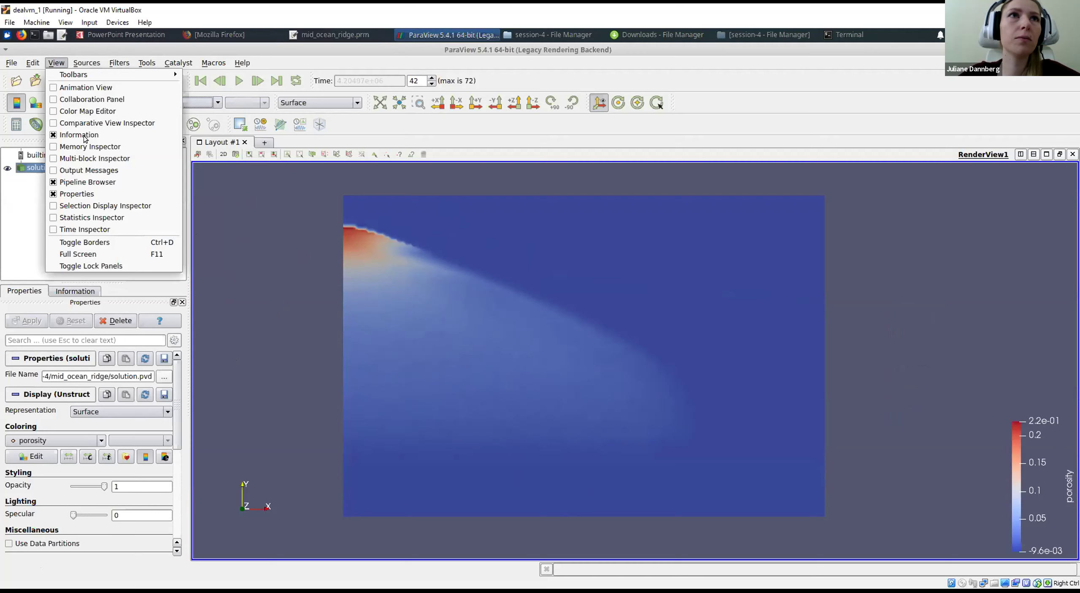
key("Down")
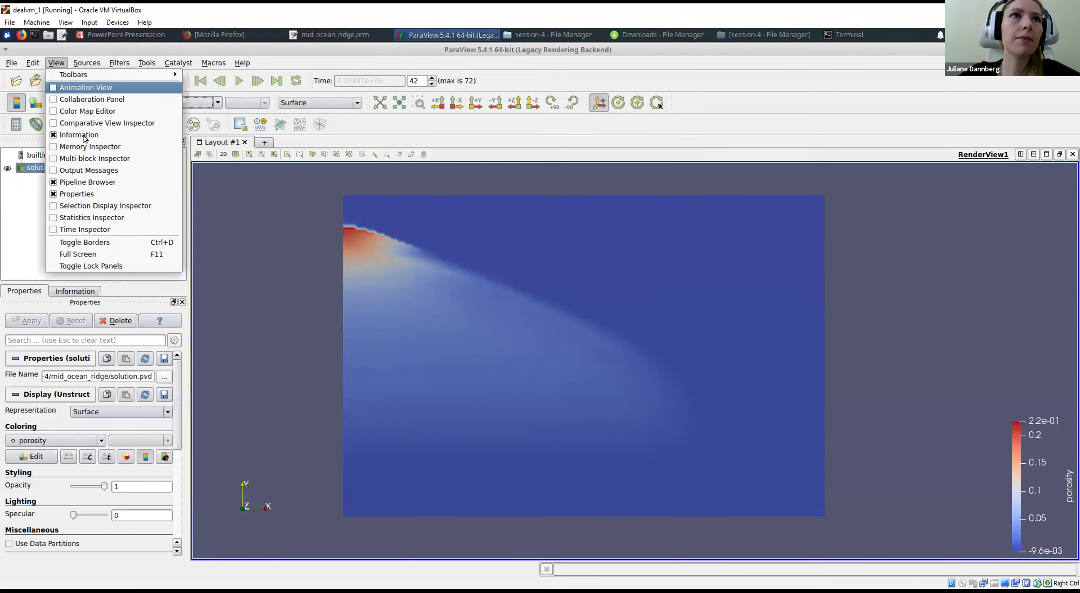
key("Return")
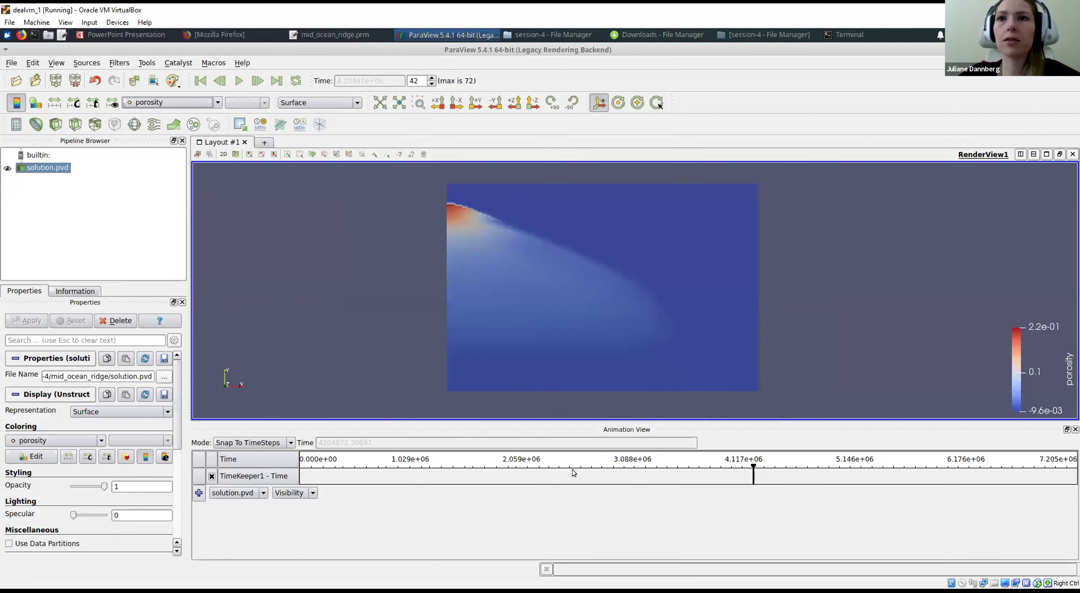
left_click_drag(709, 422, 709, 471)
Scrub the animation timeline back to time step 25 and forward through steps 28, 32, 58 and 66 to step 70.
mouse_move(754, 514)
left_mouse_down()
mouse_move(546, 520)
mouse_move(602, 515)
mouse_move(570, 515)
left_mouse_up()
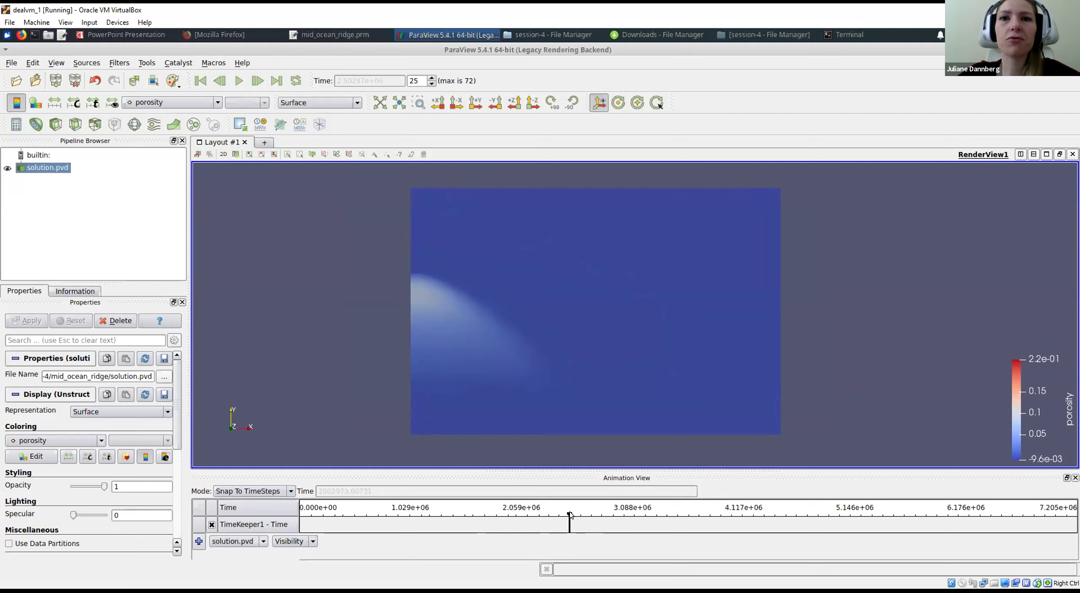
left_click_drag(579, 515, 600, 515)
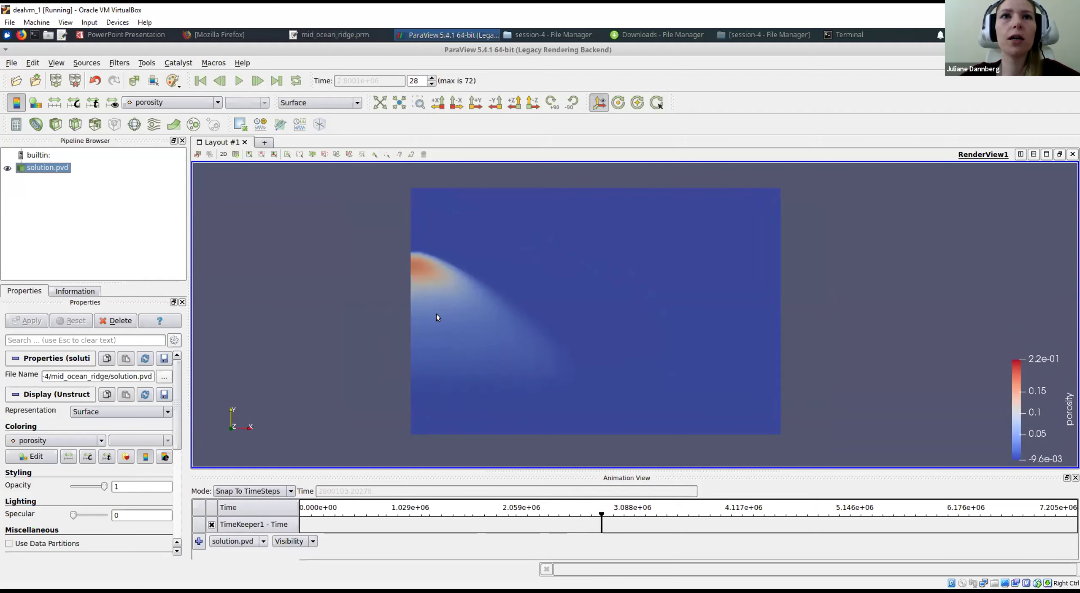
left_click_drag(600, 512, 644, 518)
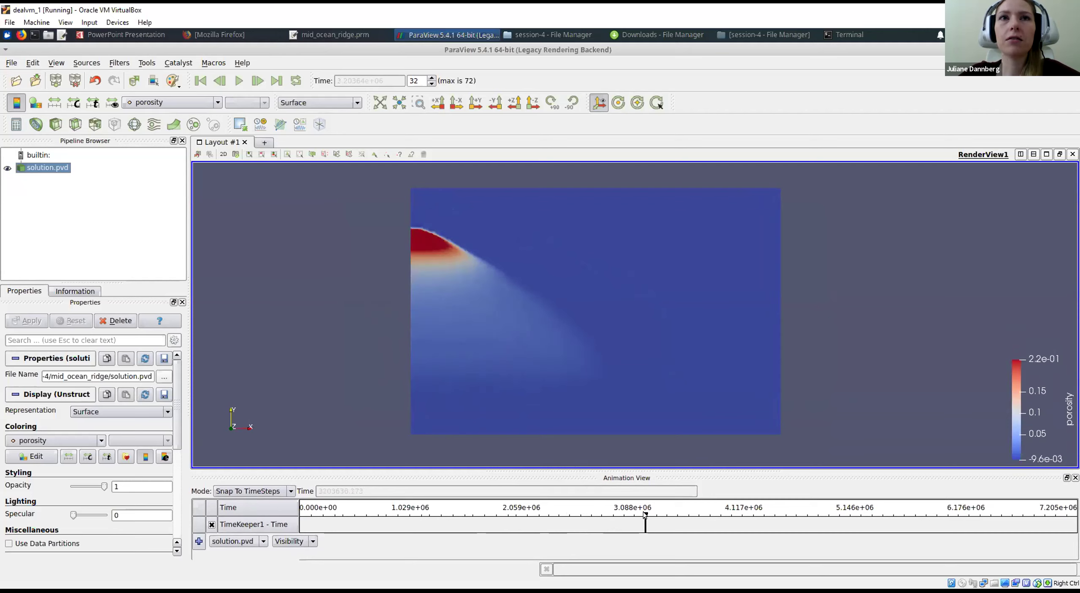
left_click_drag(644, 511, 827, 514)
left_click(921, 526)
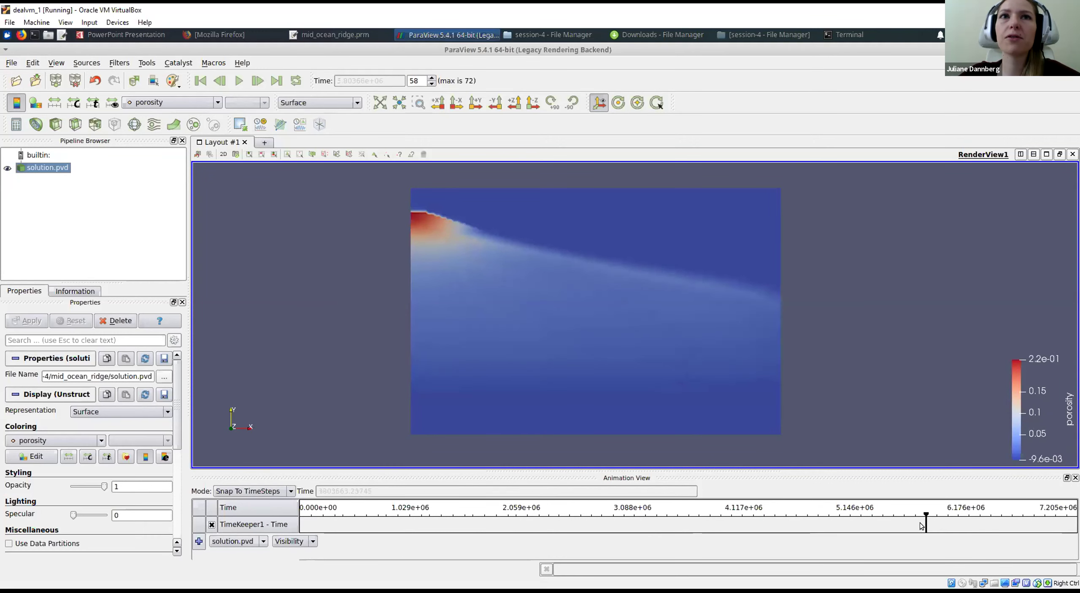
left_click(1012, 520)
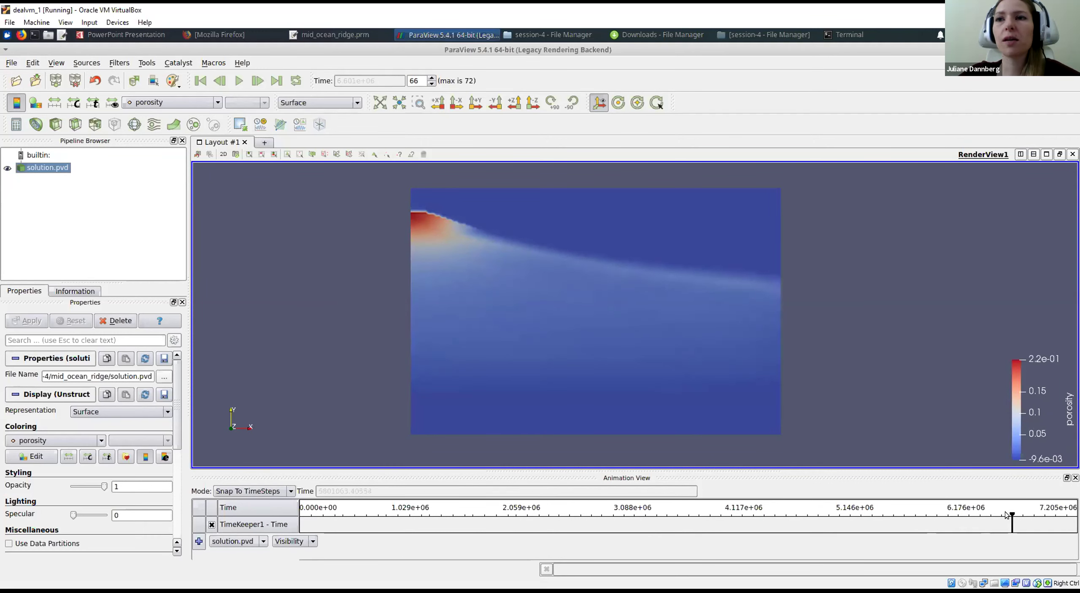
left_click(1056, 523)
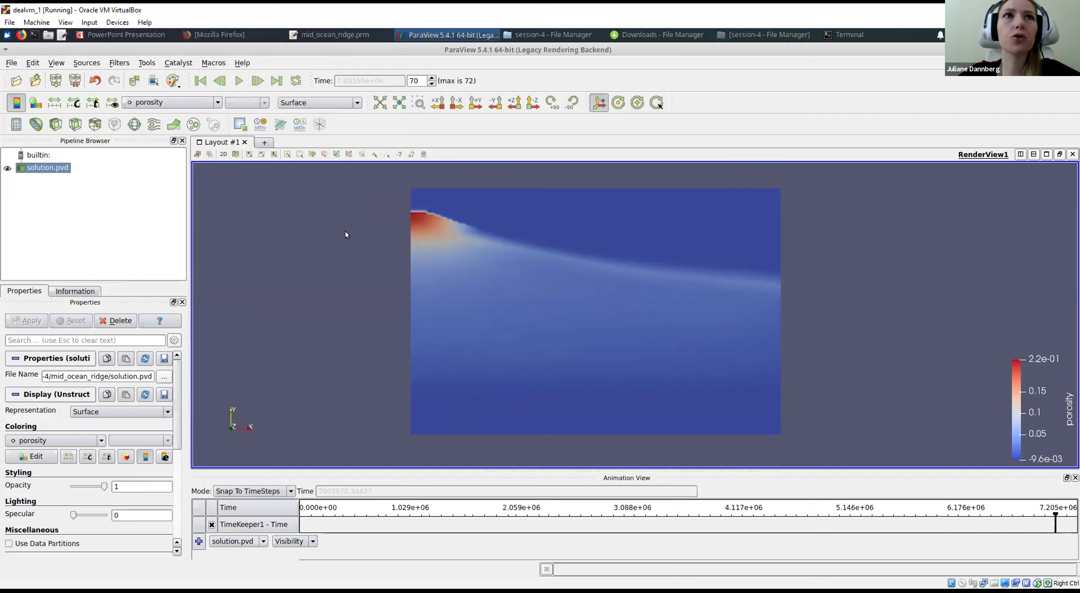
Add a Glyph filter to the solution with arrows that use u_f as the vectors.
left_click(134, 125)
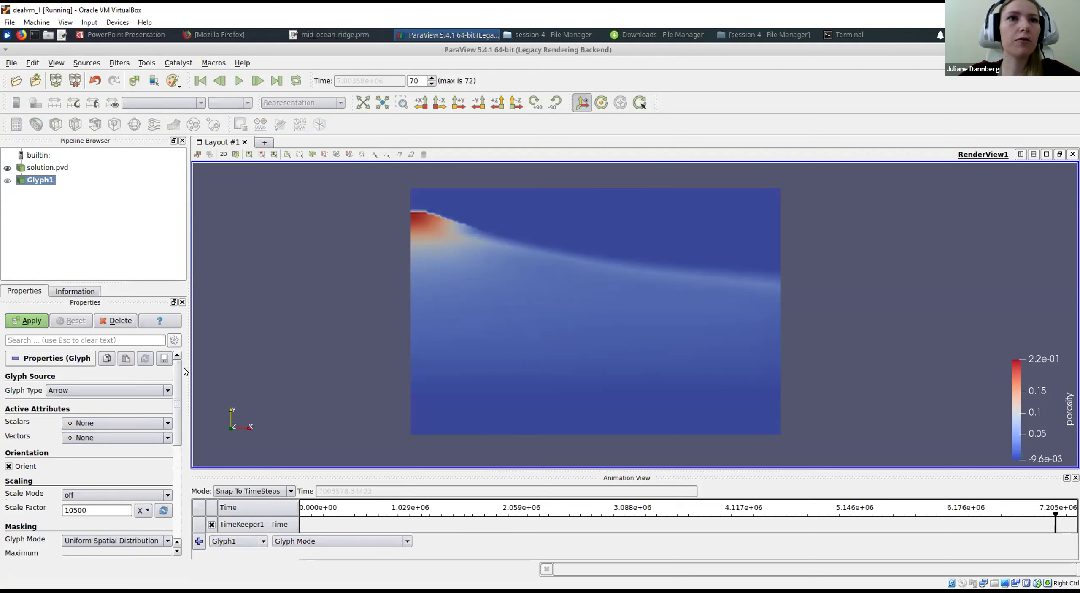
scroll(178, 372, "down", 1)
scroll(179, 401, "up", 1)
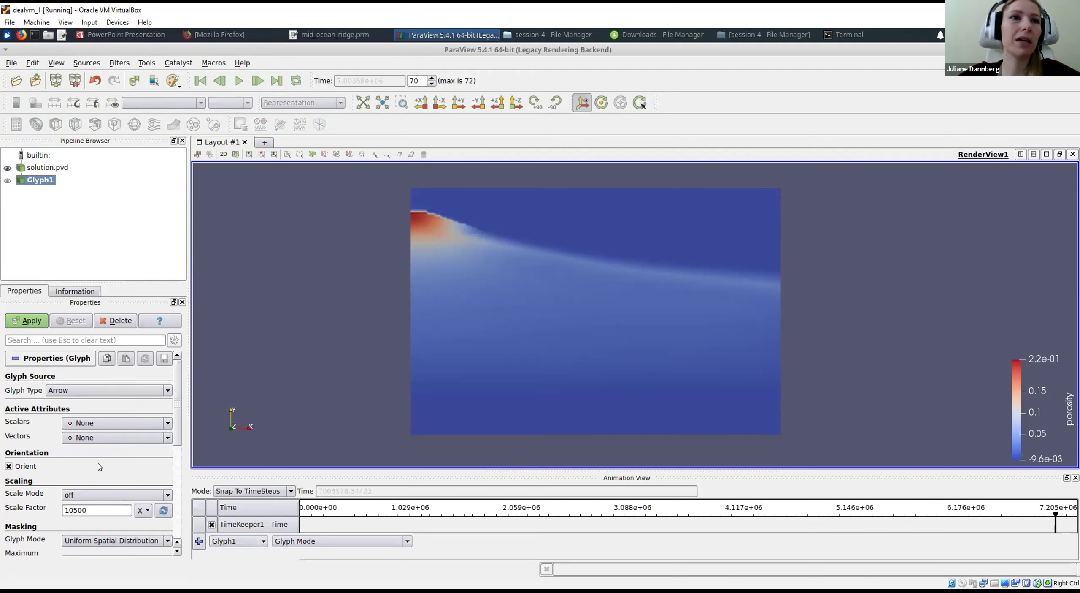
left_click(167, 438)
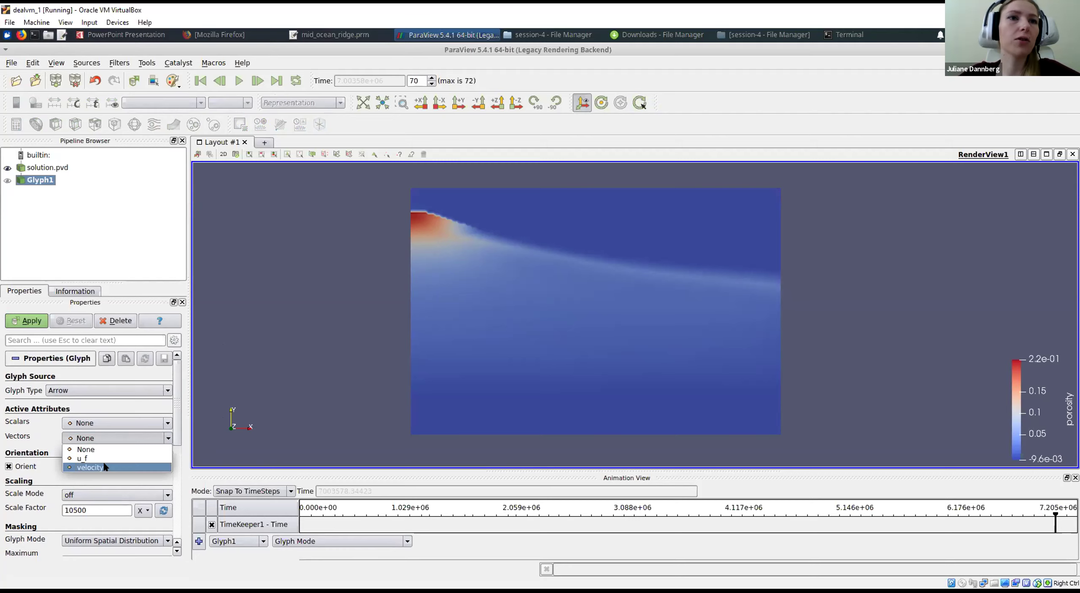
left_click(134, 458)
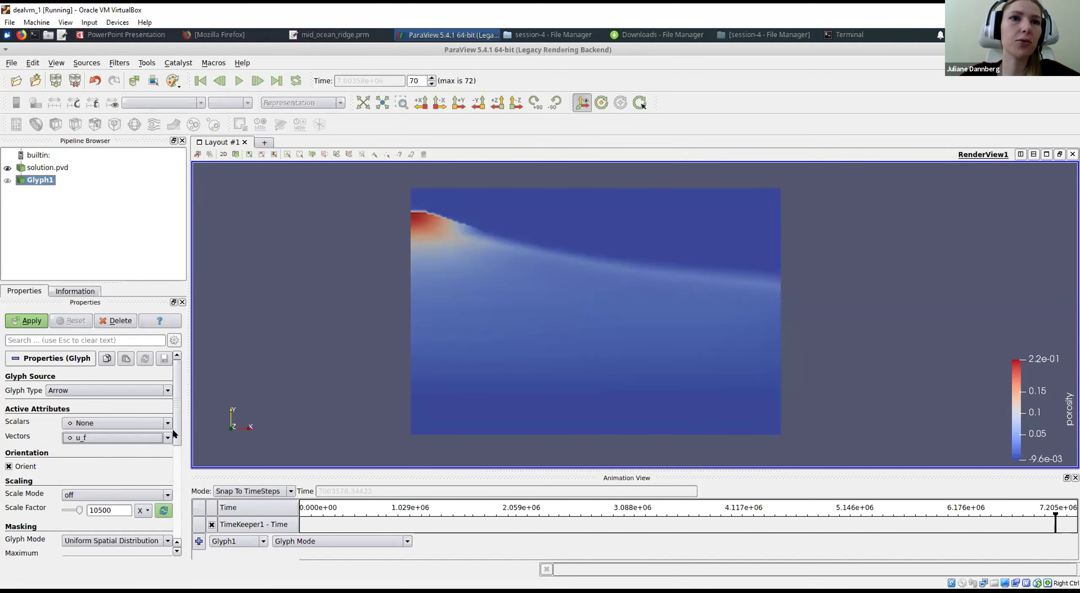
Set the glyph masking to Every Nth Point with a stride of 20 and apply the filter.
left_click_drag(174, 429, 177, 468)
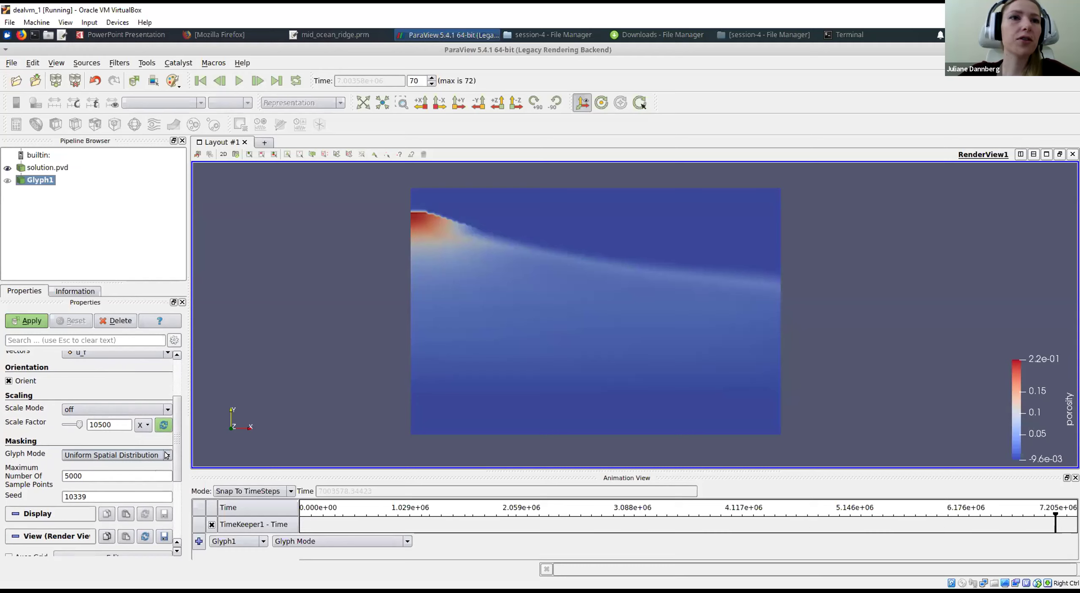
left_click(110, 456)
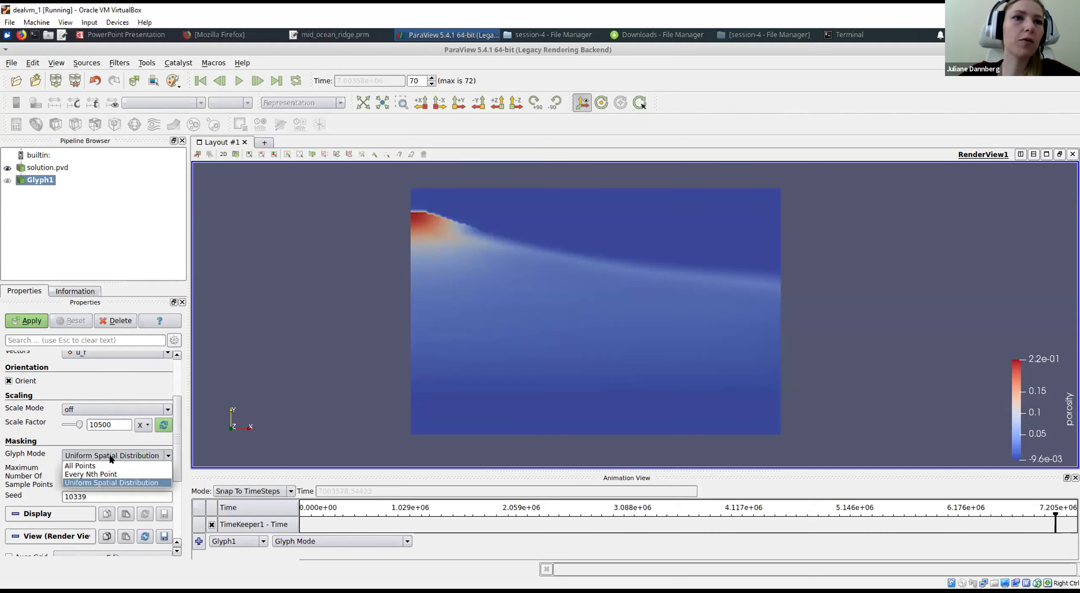
left_click(81, 473)
left_click(53, 468)
key("BackSpace")
type("2")
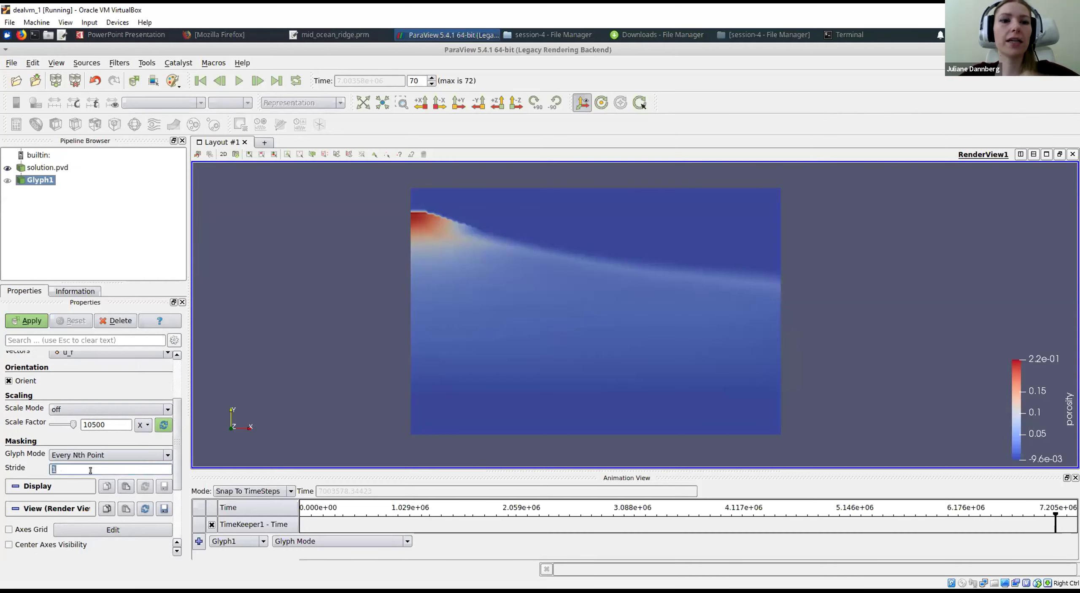
type("0")
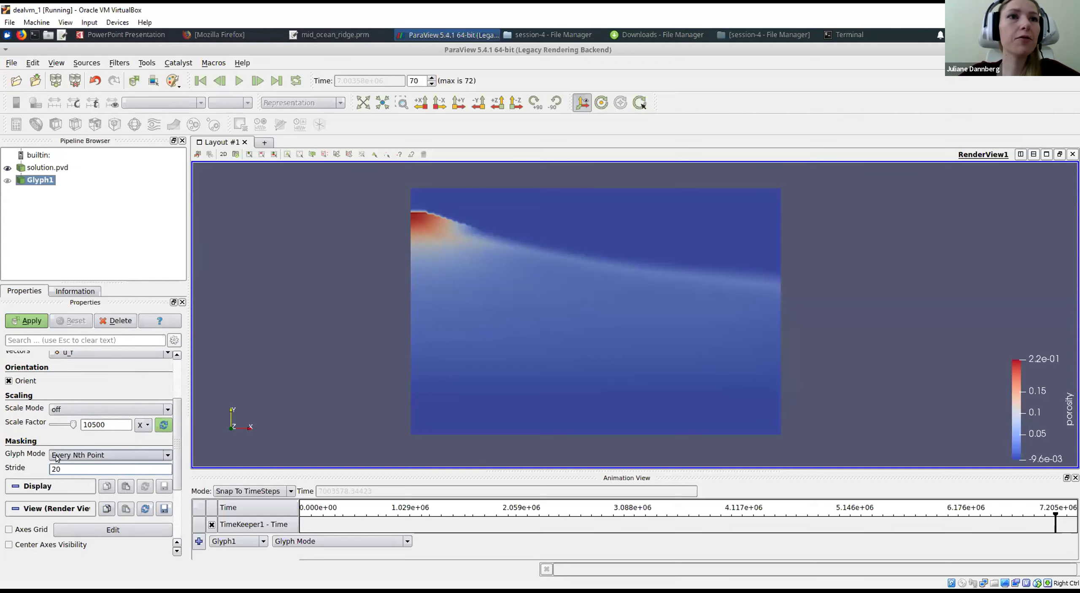
scroll(177, 441, "up", 3)
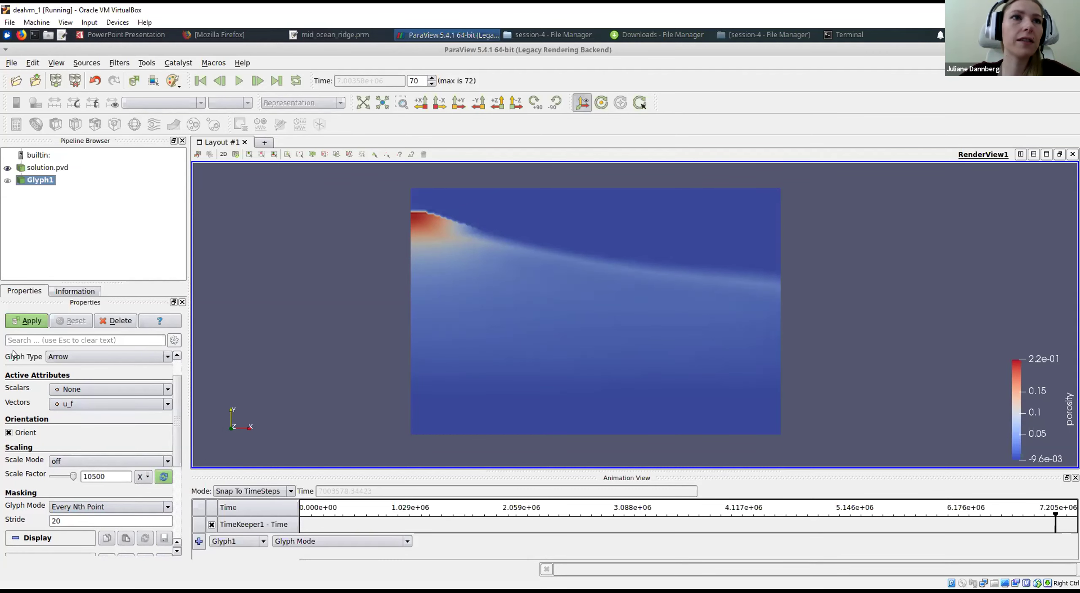
left_click(22, 323)
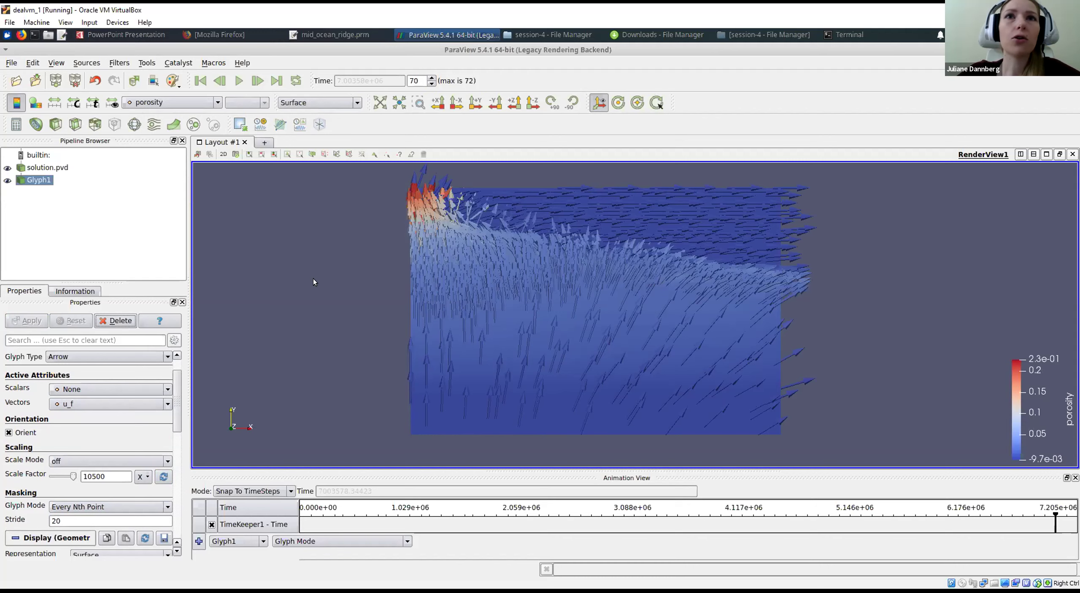
Color the glyph arrows by u_f magnitude and apply the Linear Green (Gr4L) color preset.
left_click(216, 103)
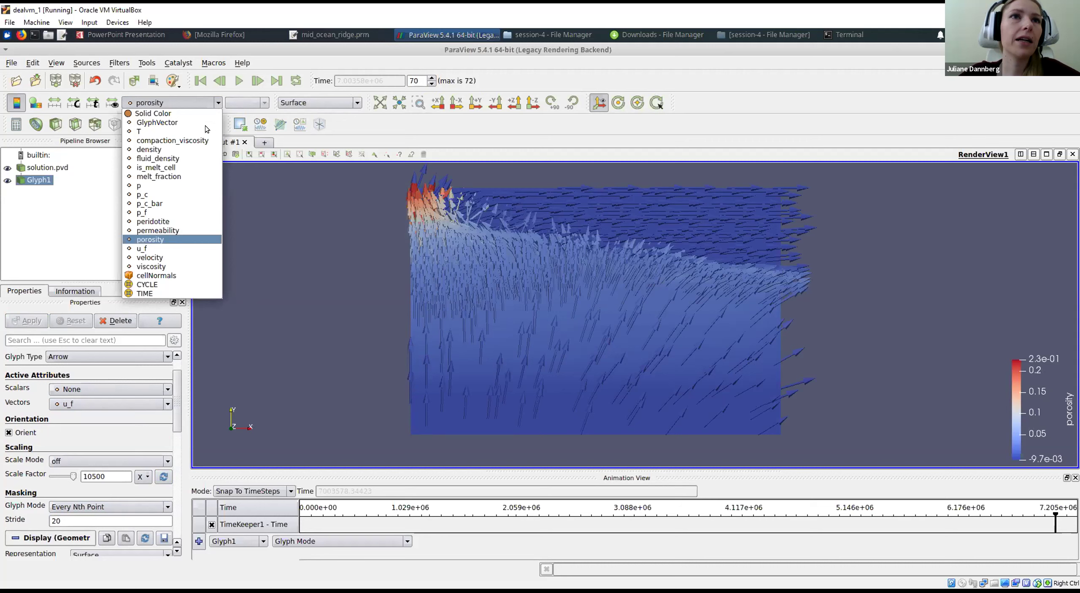
left_click(187, 248)
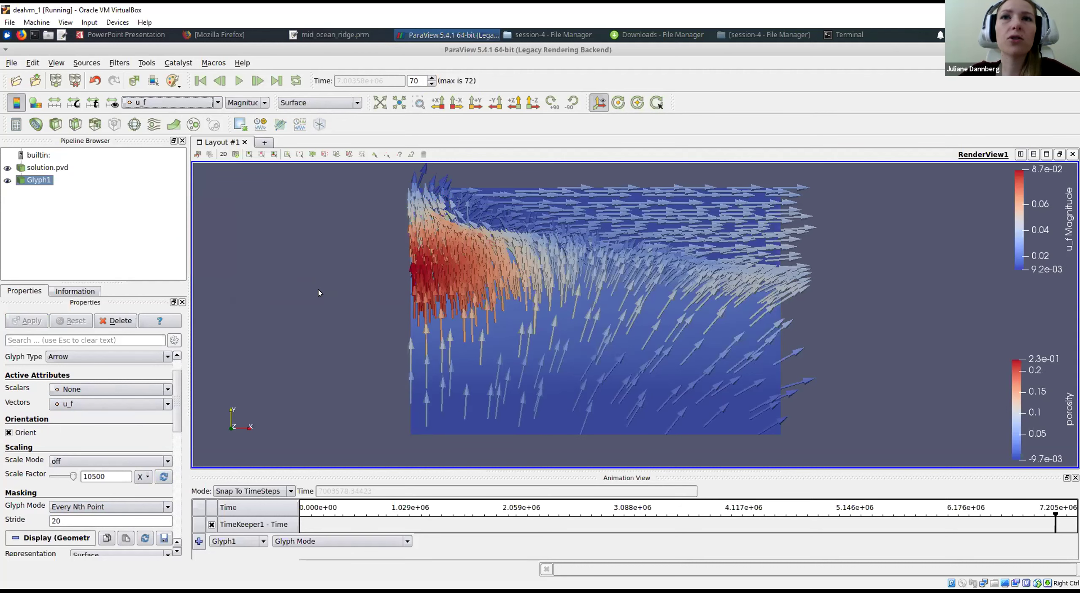
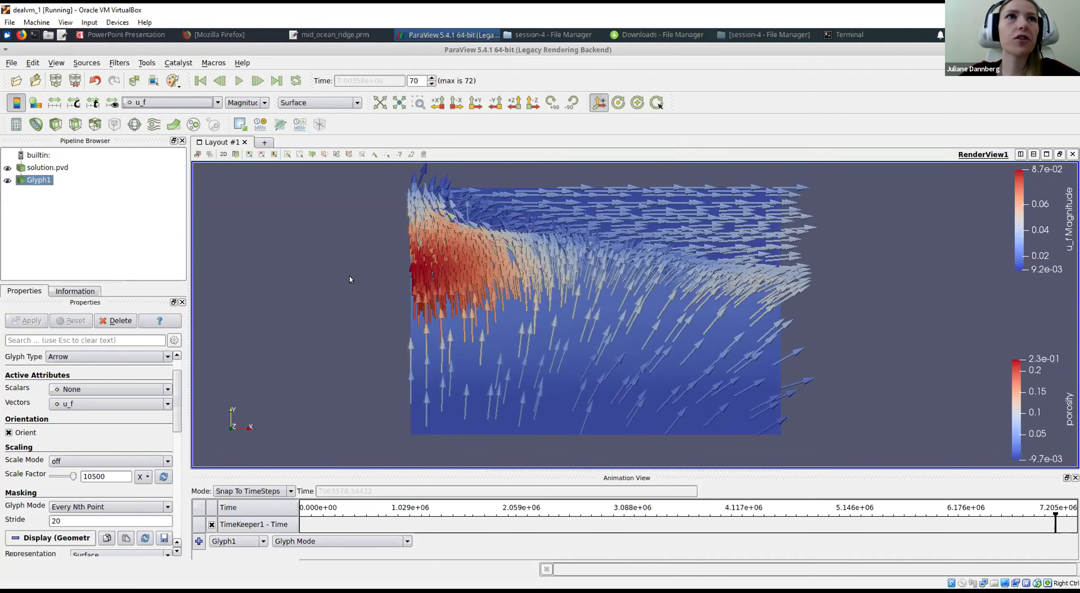
left_click(35, 107)
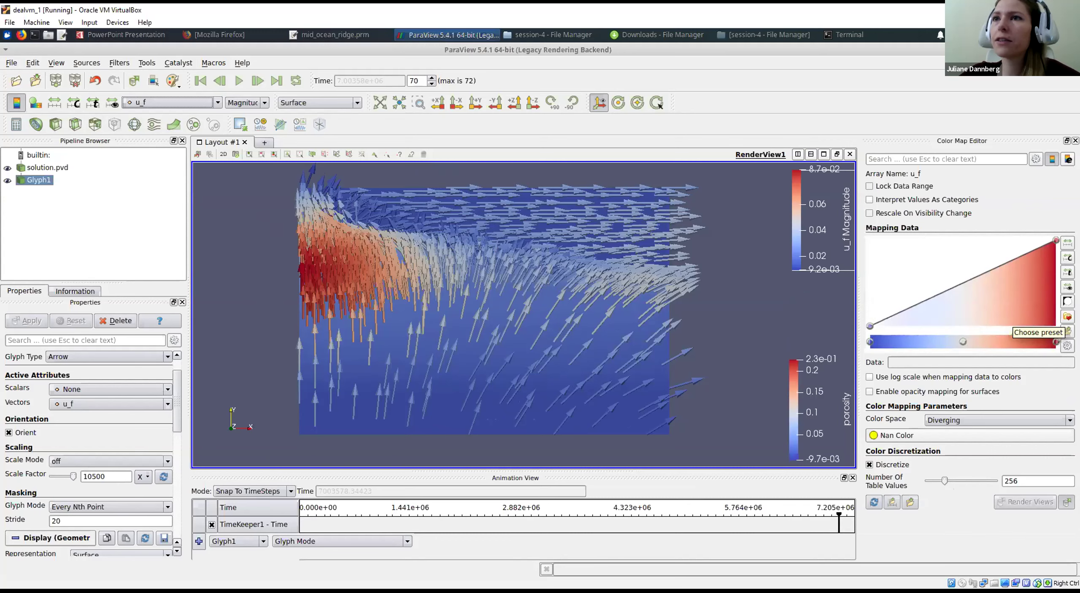
left_click(1068, 331)
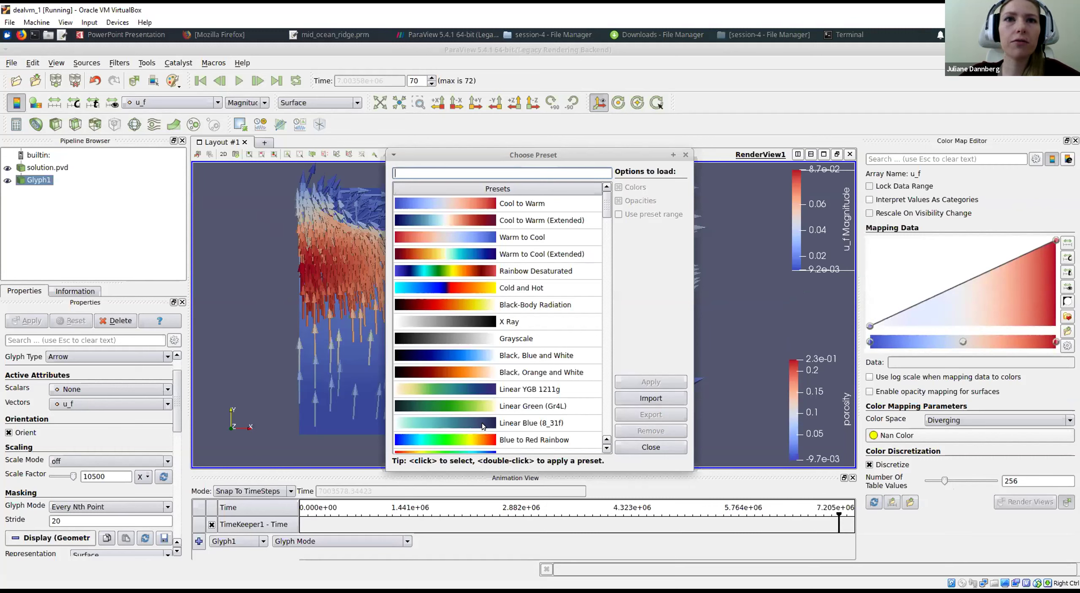
left_click(510, 405)
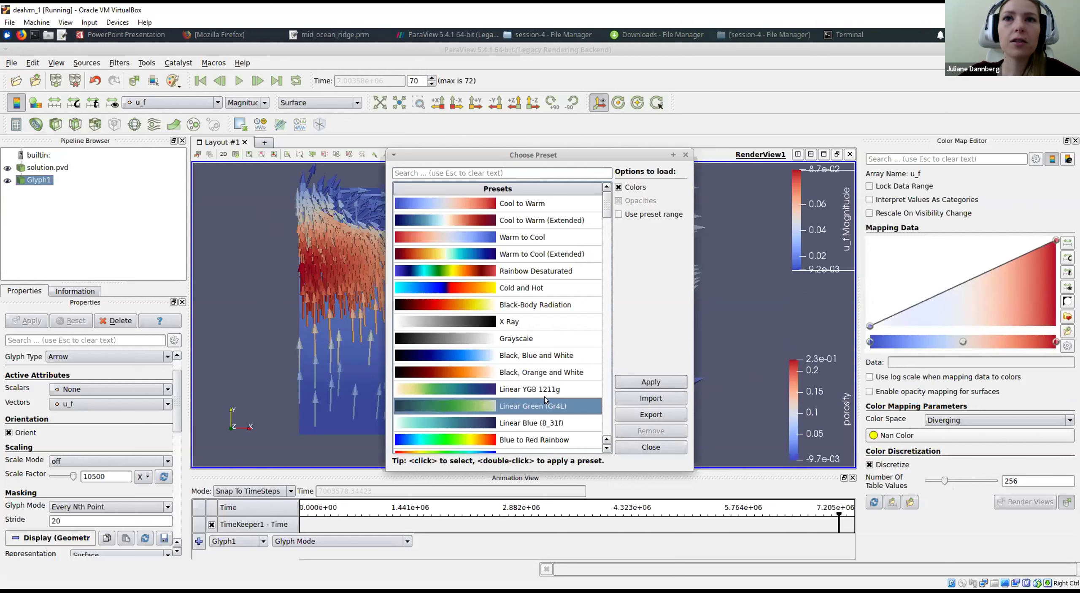
left_click(659, 381)
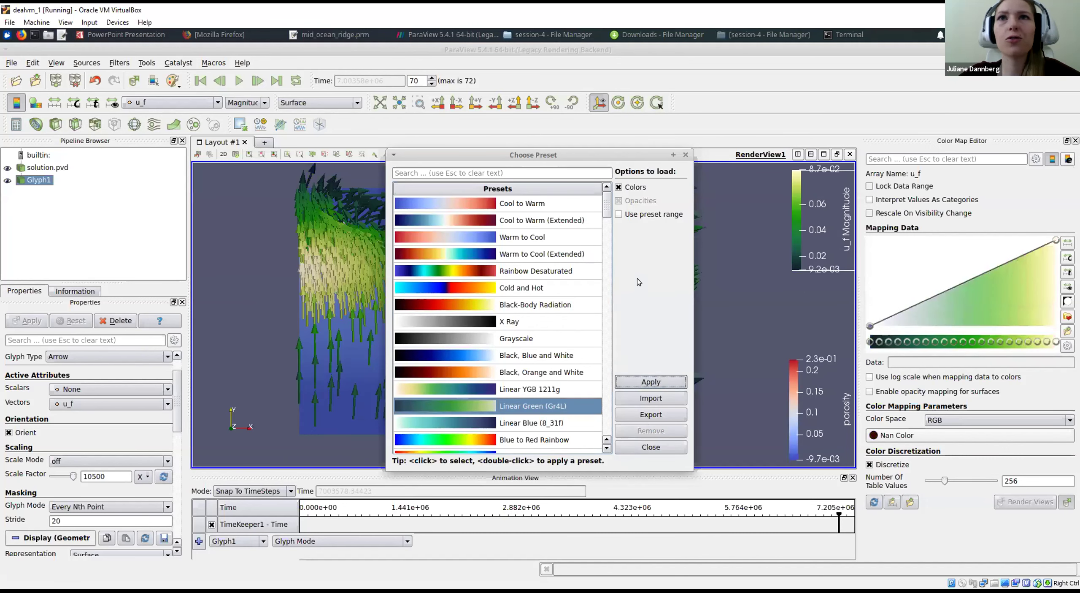
left_click(685, 154)
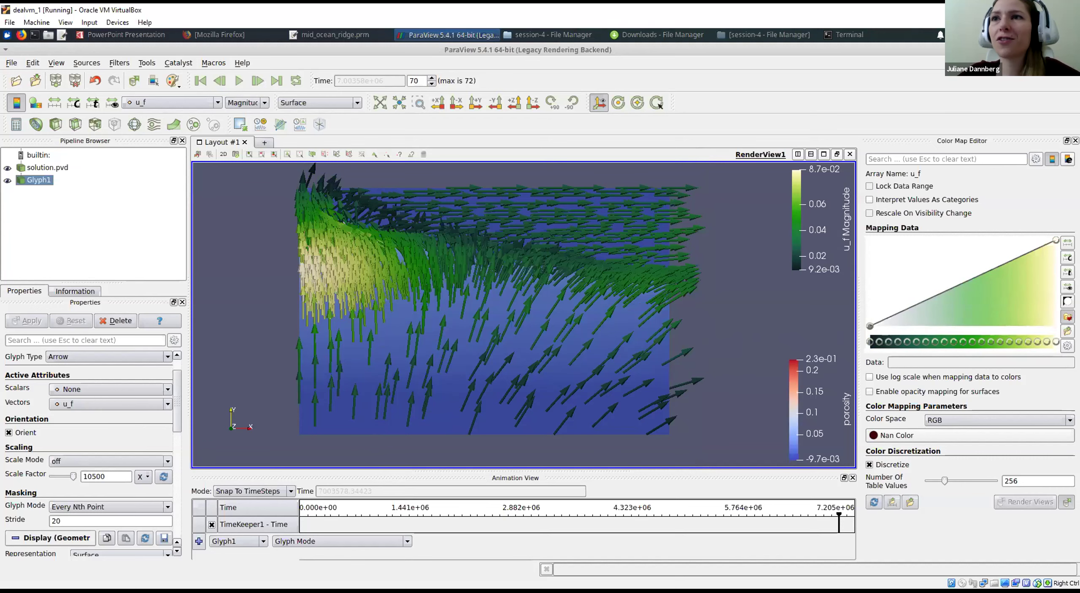
Apply the Linear YGB 1211g color preset to the u_f magnitude coloring of the arrow glyphs.
left_click(1068, 316)
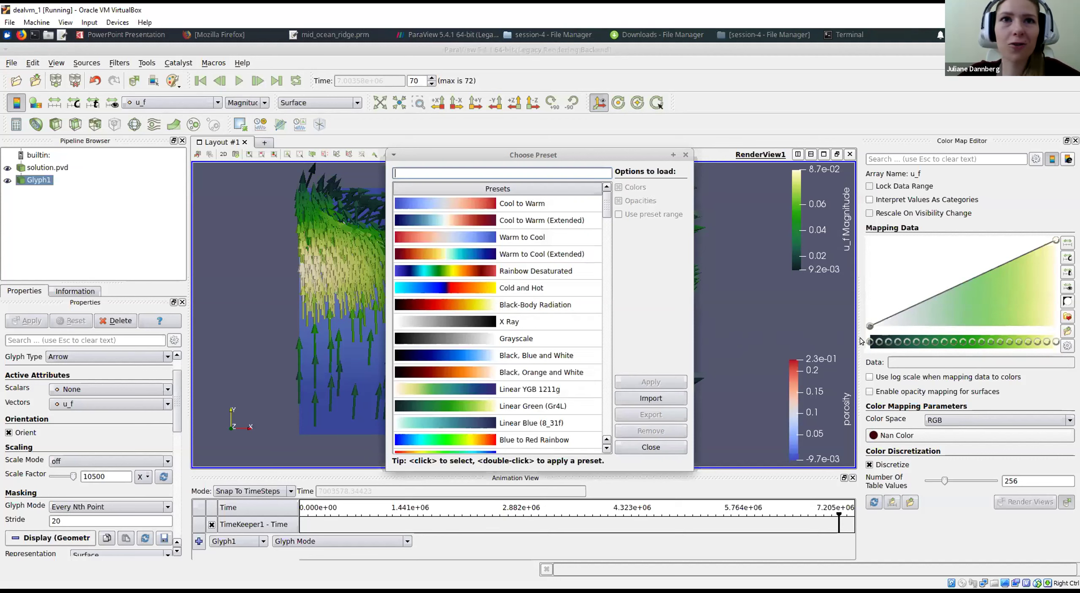
left_click(514, 390)
left_click(628, 380)
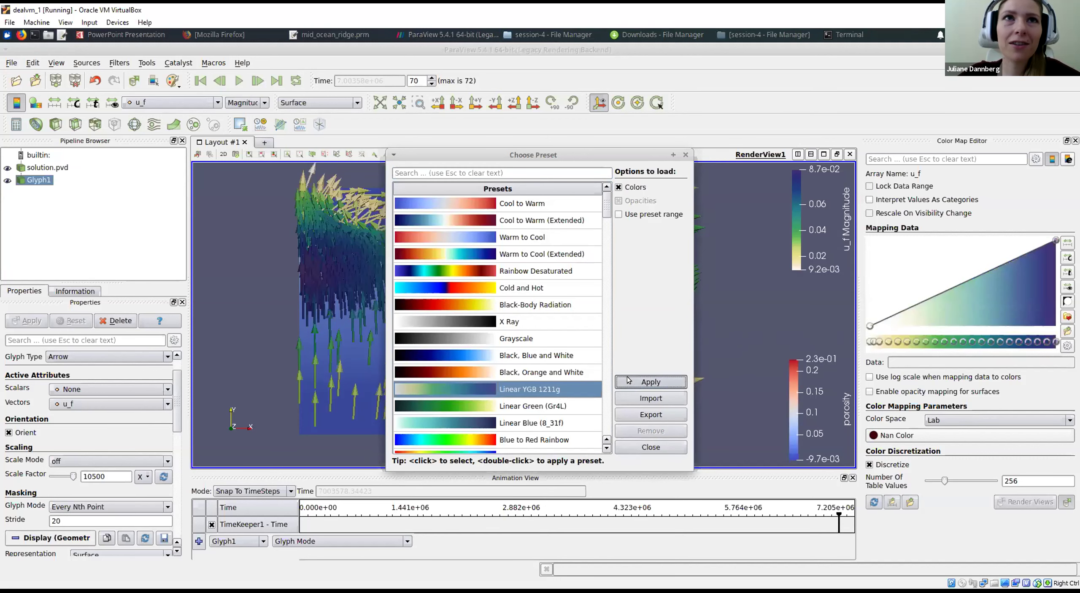
left_click(685, 155)
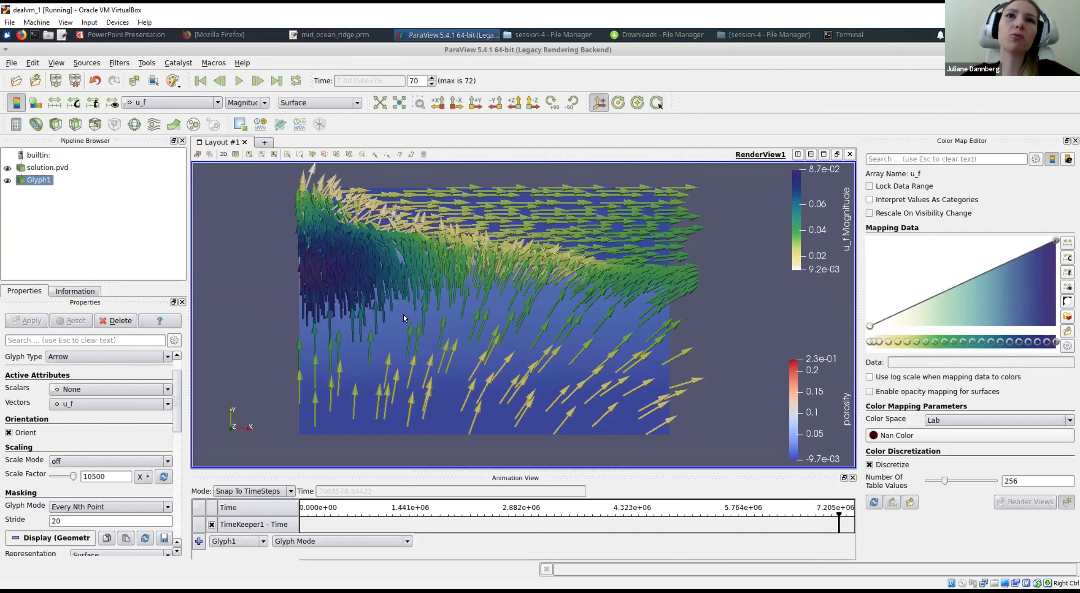
Set the glyph arrows' scale factor to 5500 and apply the change.
scroll(382, 289, "up", 8)
left_click_drag(435, 308, 509, 318)
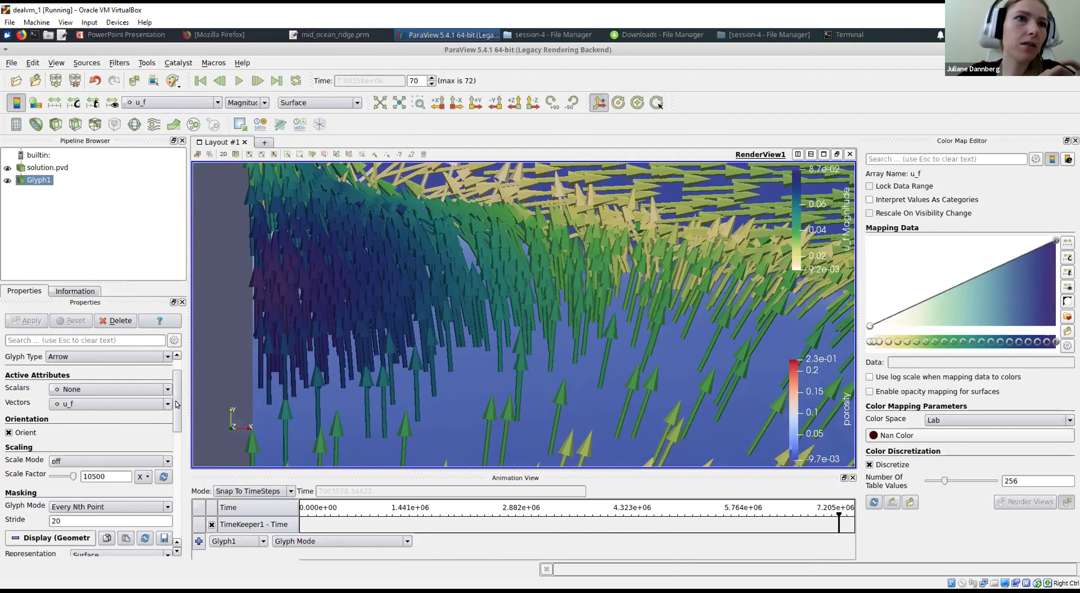
scroll(112, 436, "down", 2)
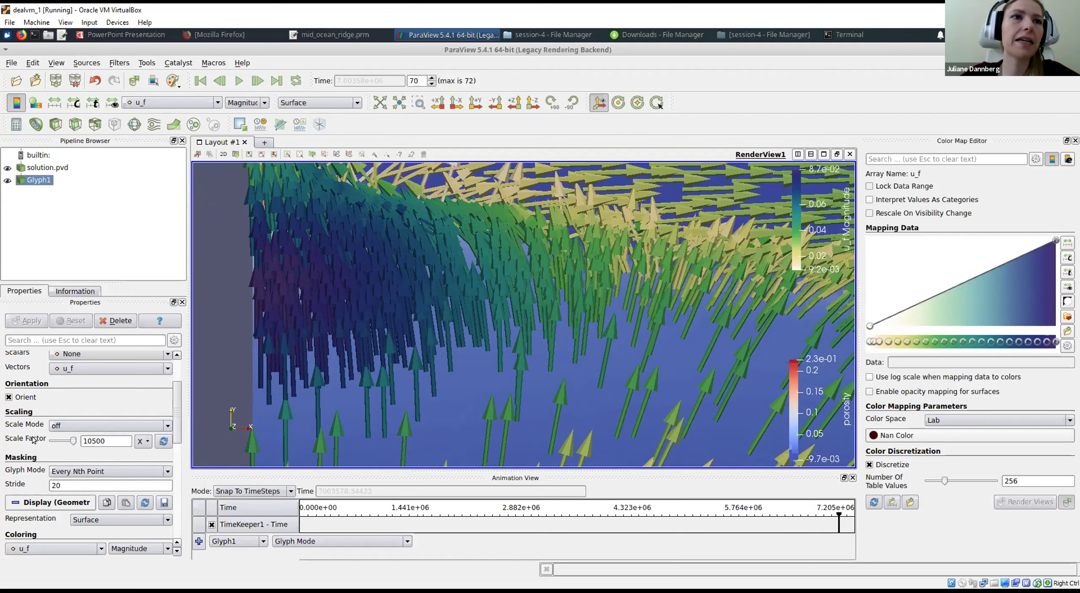
left_click_drag(89, 437, 59, 443)
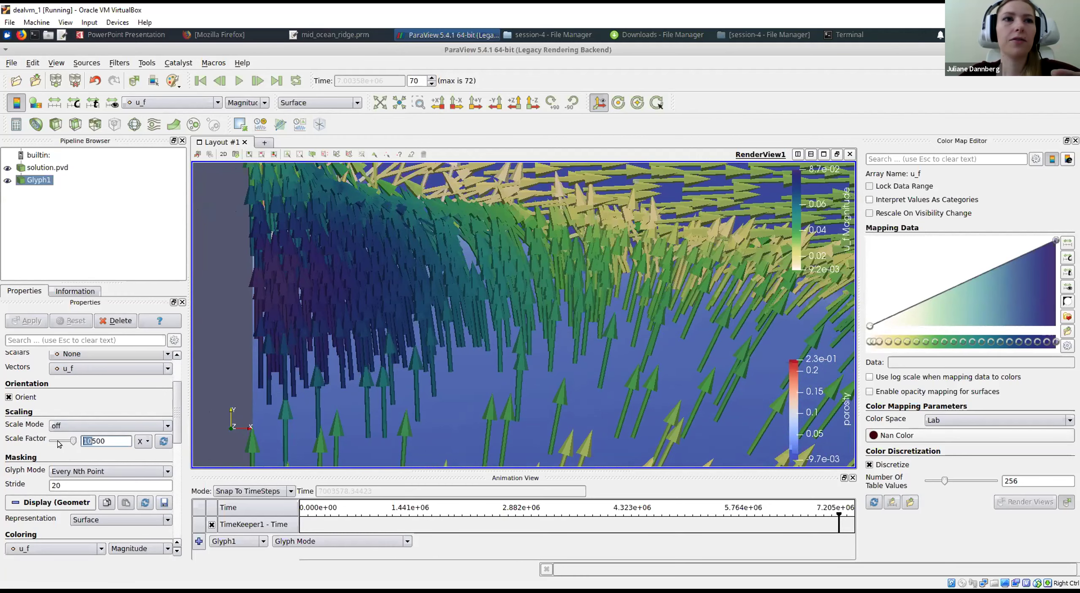
type("5")
left_click(26, 320)
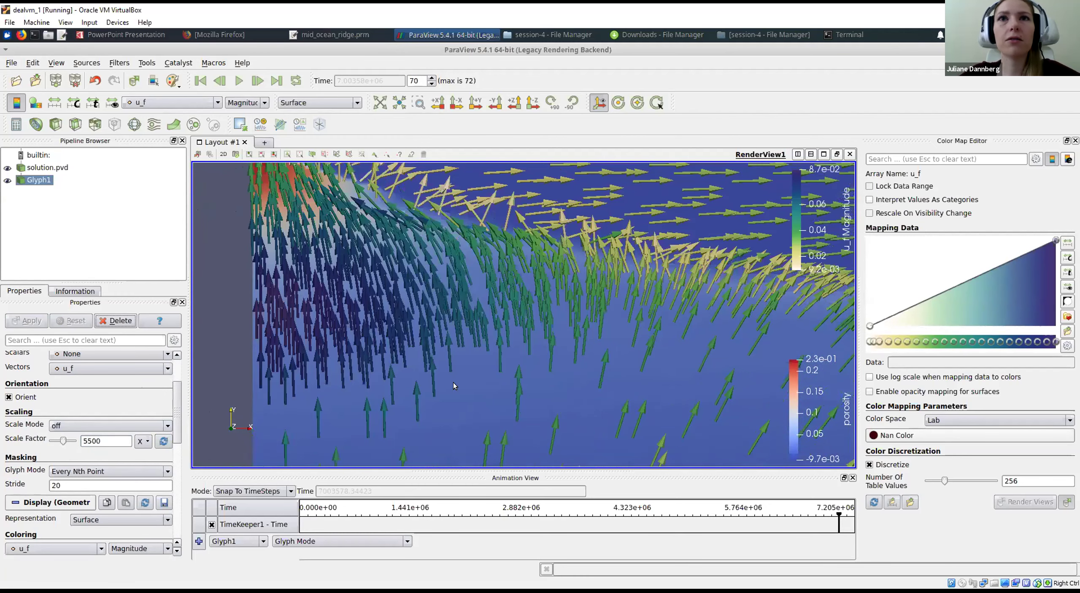
Color the solution.pvd surface beneath the arrows by temperature T.
left_click_drag(565, 384, 572, 409)
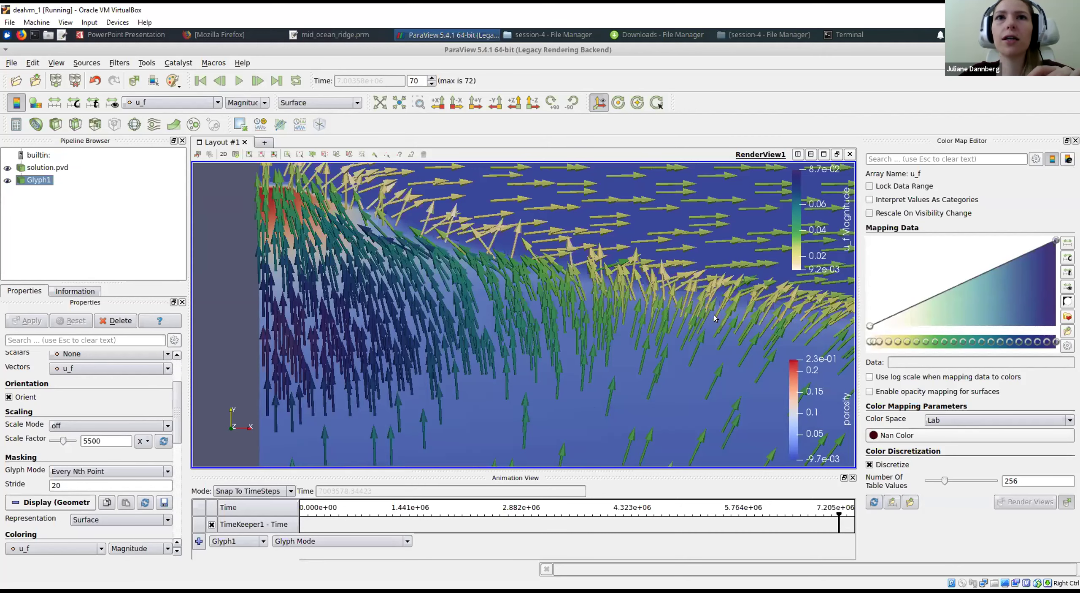
scroll(714, 314, "down", 2)
scroll(652, 267, "down", 1)
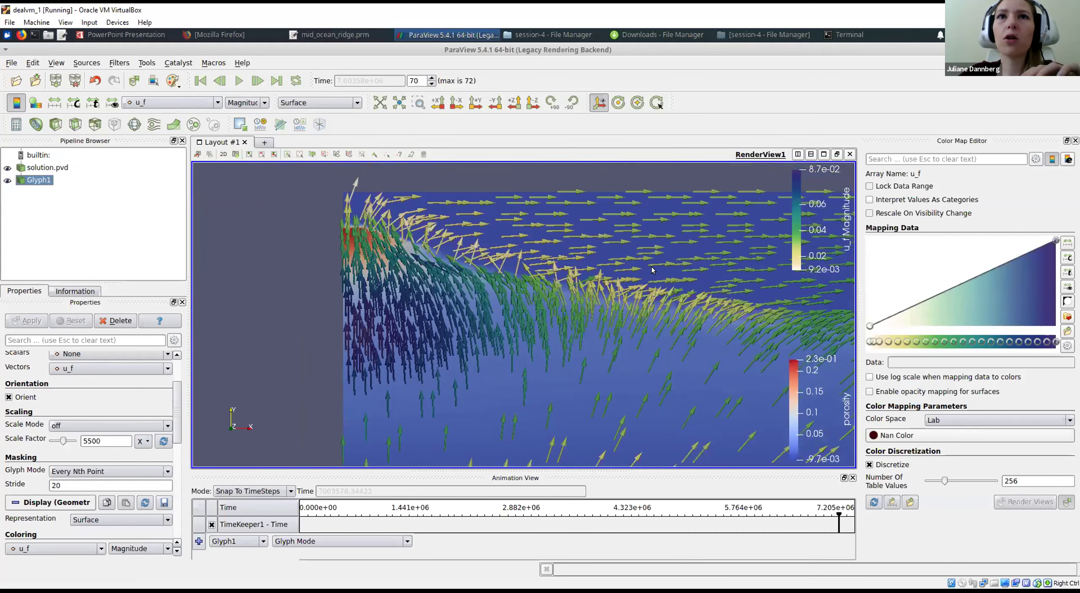
scroll(652, 267, "down", 1)
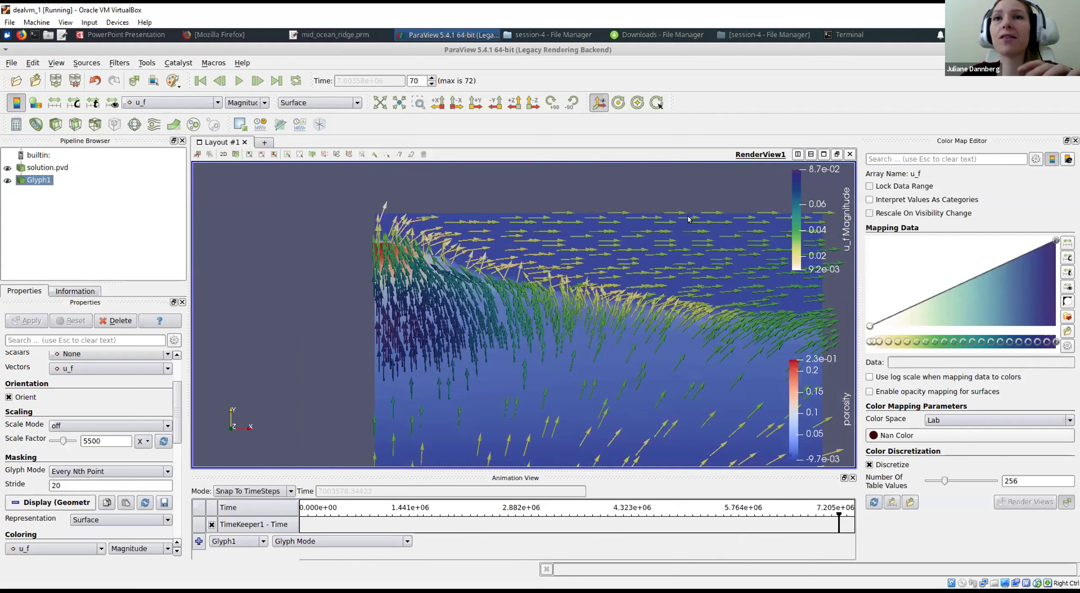
left_click(53, 167)
left_click(158, 101)
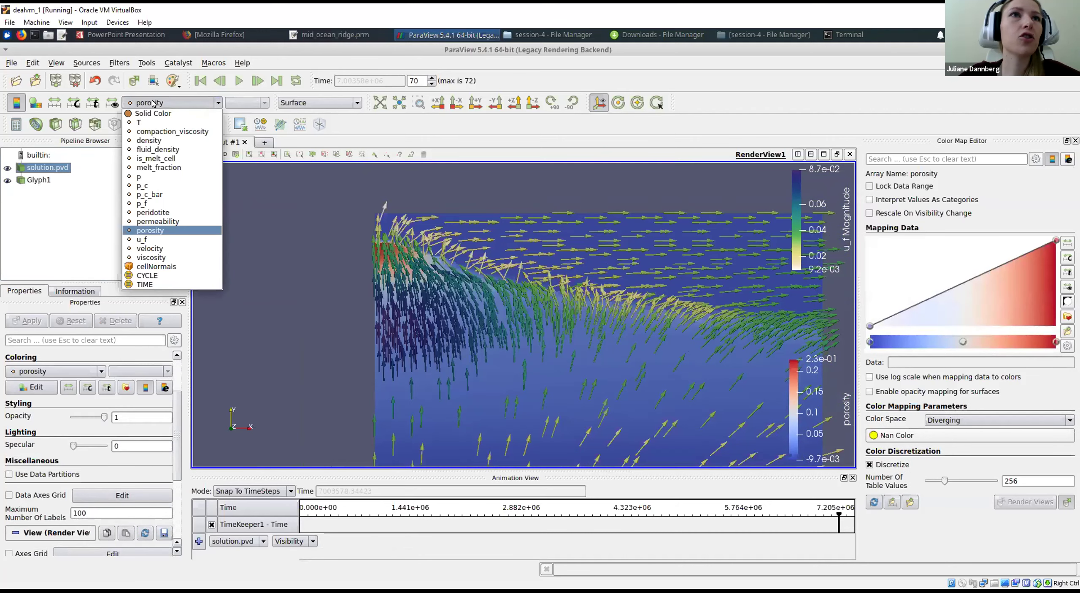
left_click(188, 122)
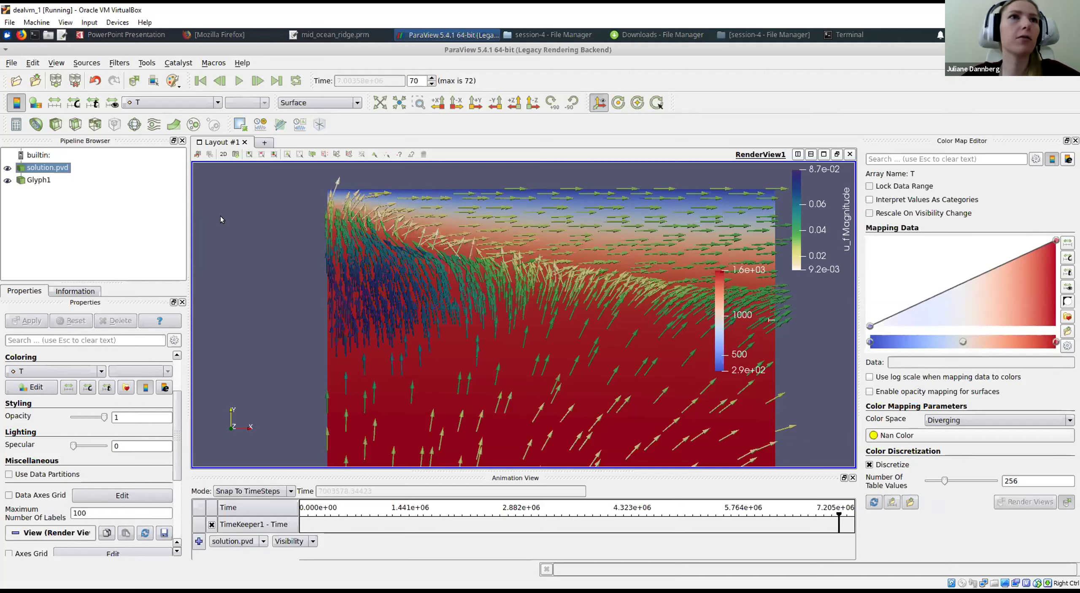
Hide the Glyph1 arrows and color the solution.pvd surface by peridotite.
left_click(7, 180)
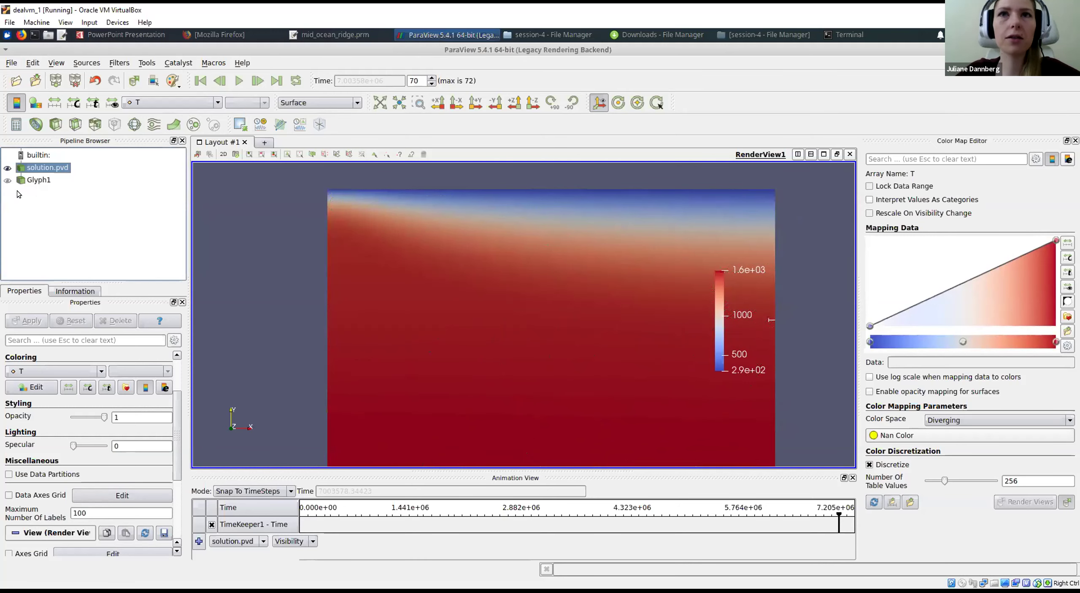
left_click(217, 103)
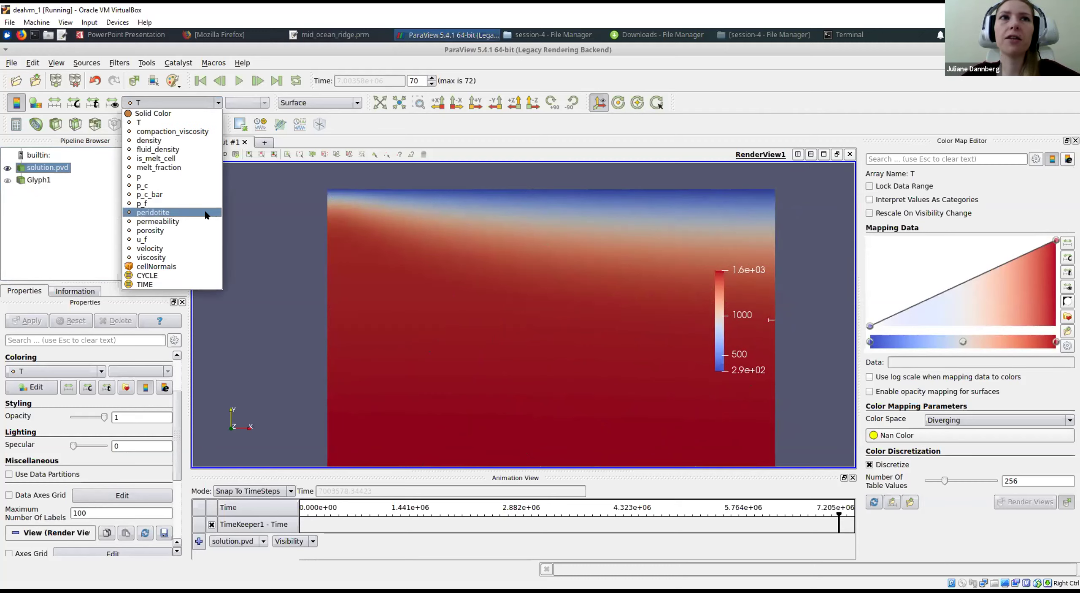
left_click(153, 212)
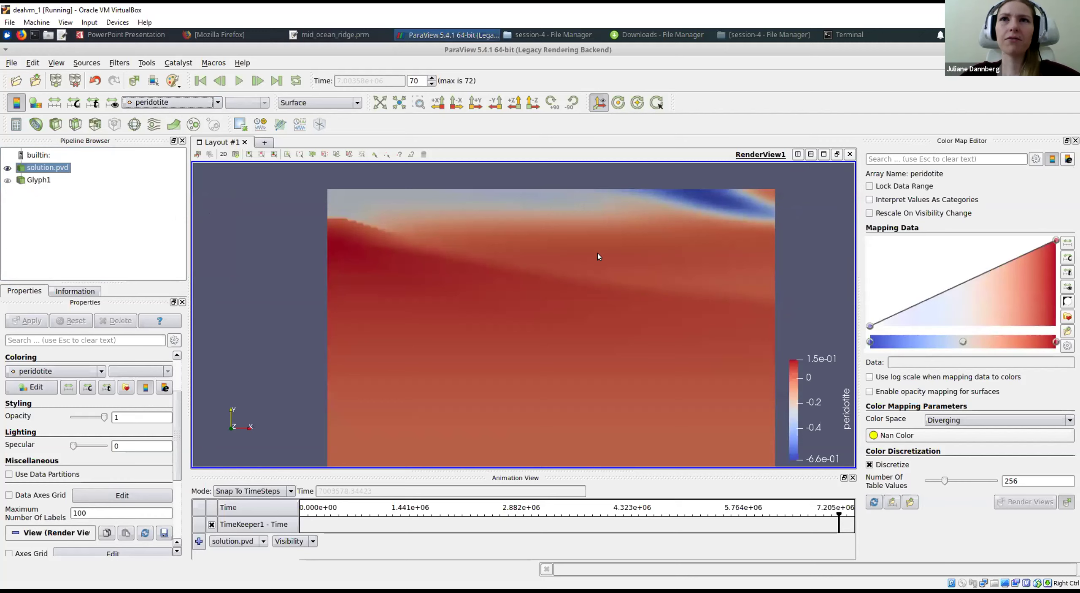
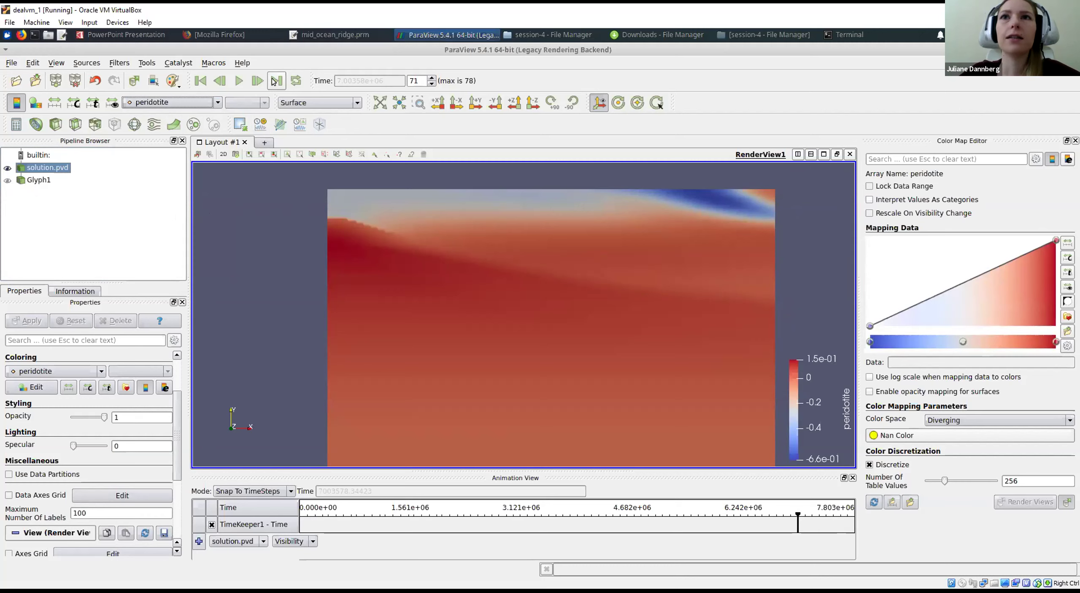
Jump to the last time step, 78, and scrub the animation timeline back to step 23.
left_click(274, 81)
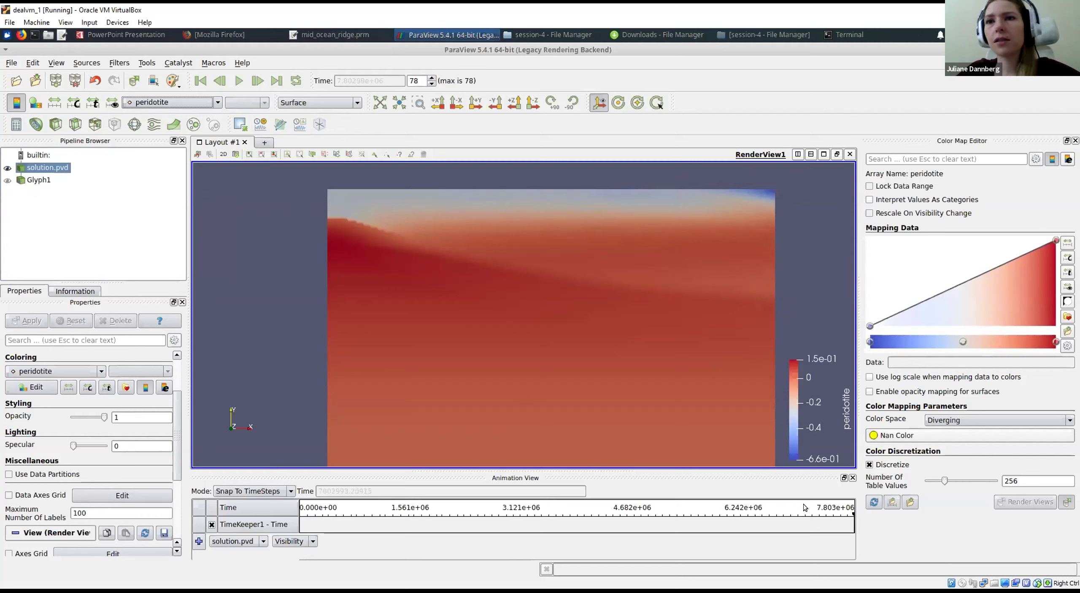
left_click_drag(853, 524, 464, 523)
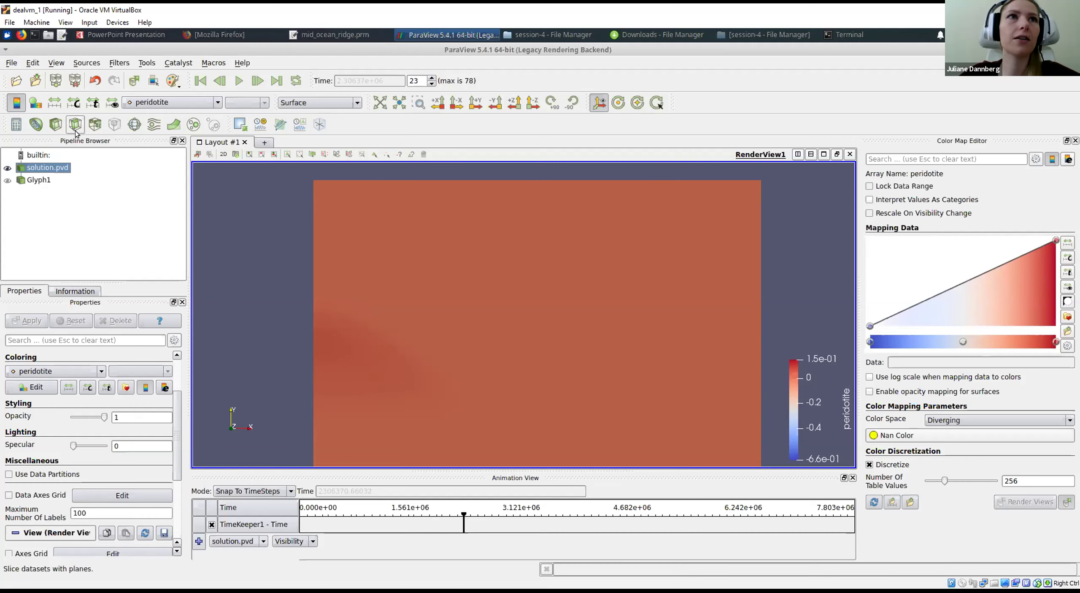
left_click(73, 102)
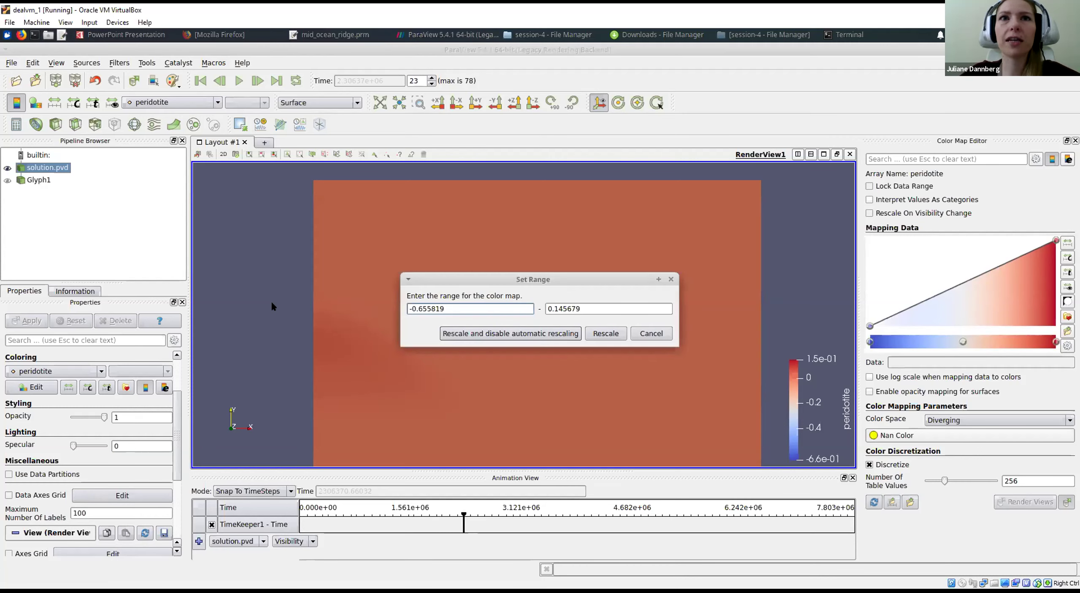
double_click(429, 308)
type("15")
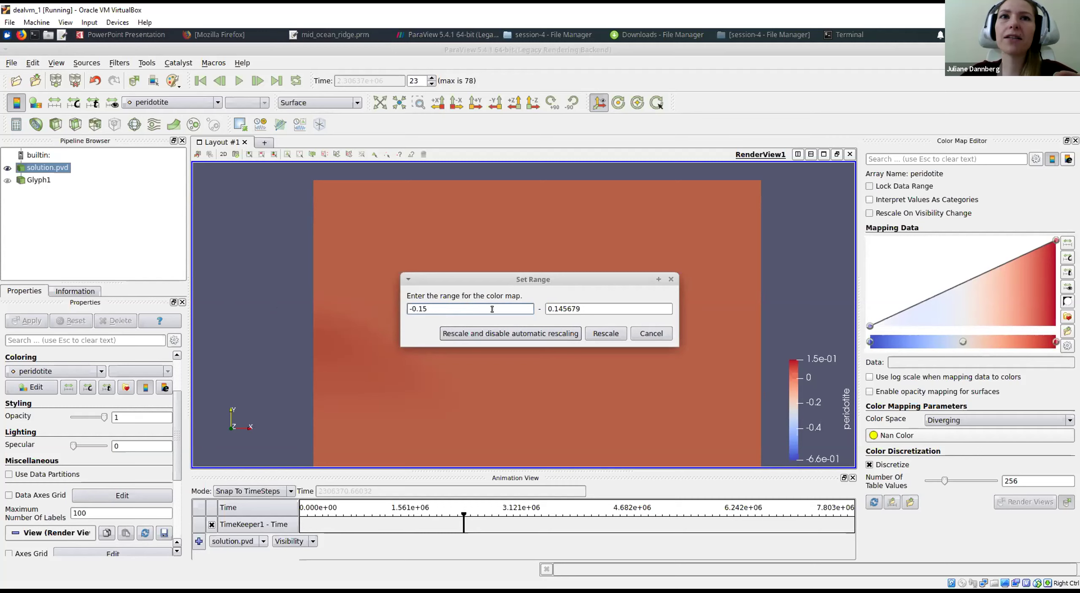
left_click_drag(558, 308, 618, 307)
type("5")
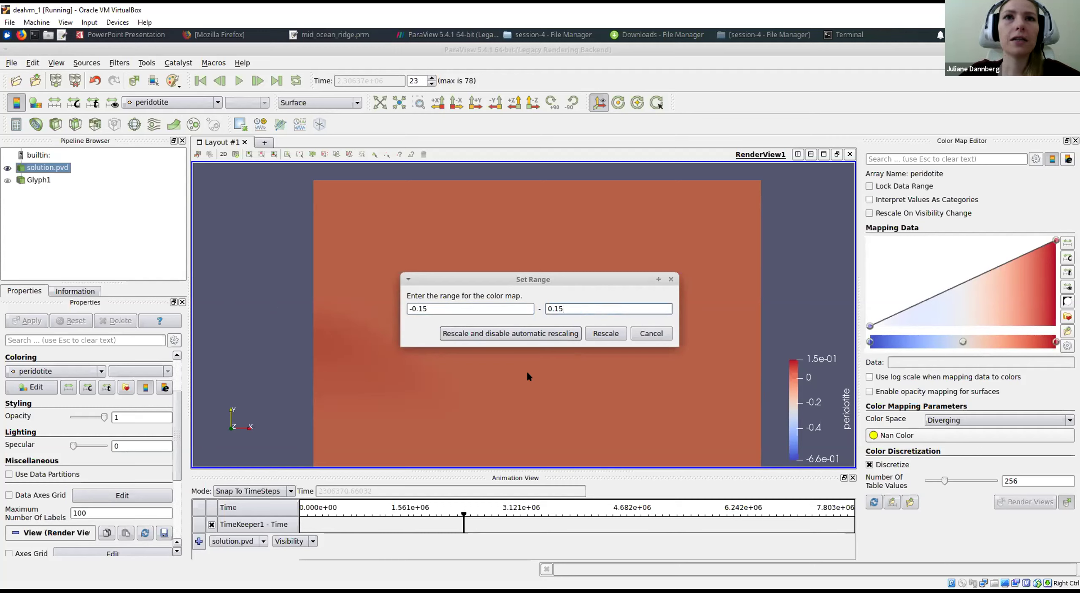
left_click(653, 335)
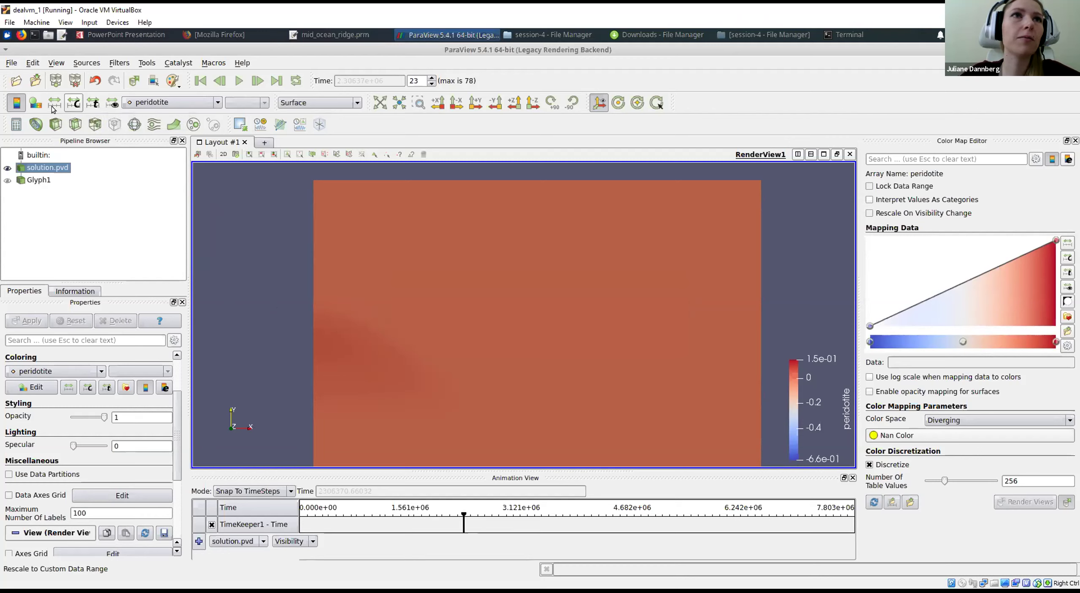
Rescale the peridotite color map to a custom range of -0.15 to 0.15 and disable automatic rescaling.
left_click(73, 103)
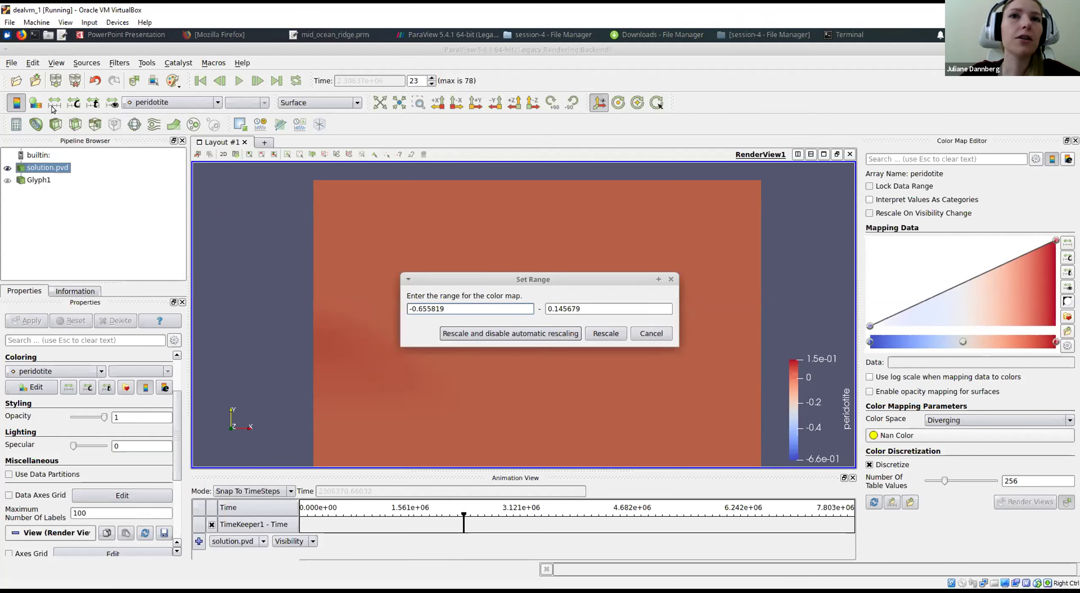
left_click(463, 308)
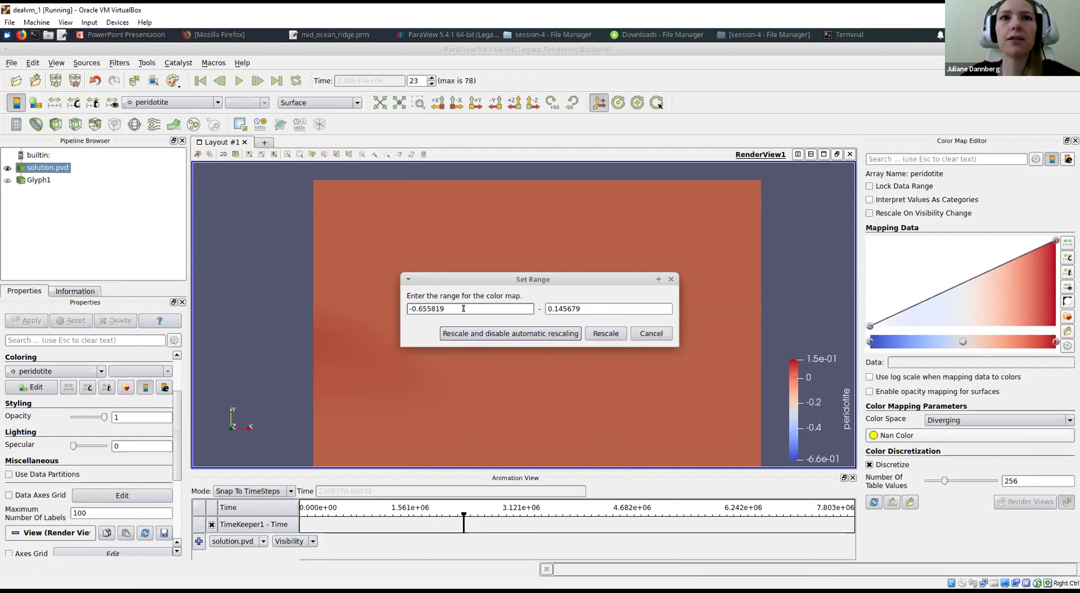
key("Home")
key("Right")
key("Right")
key("Right")
key("shift+End")
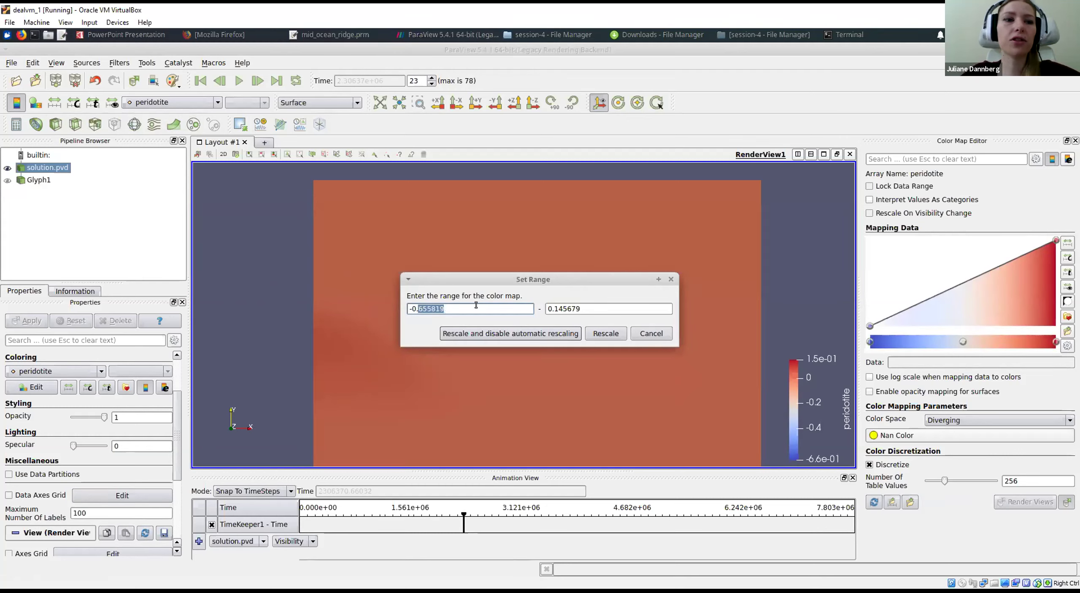
type("15")
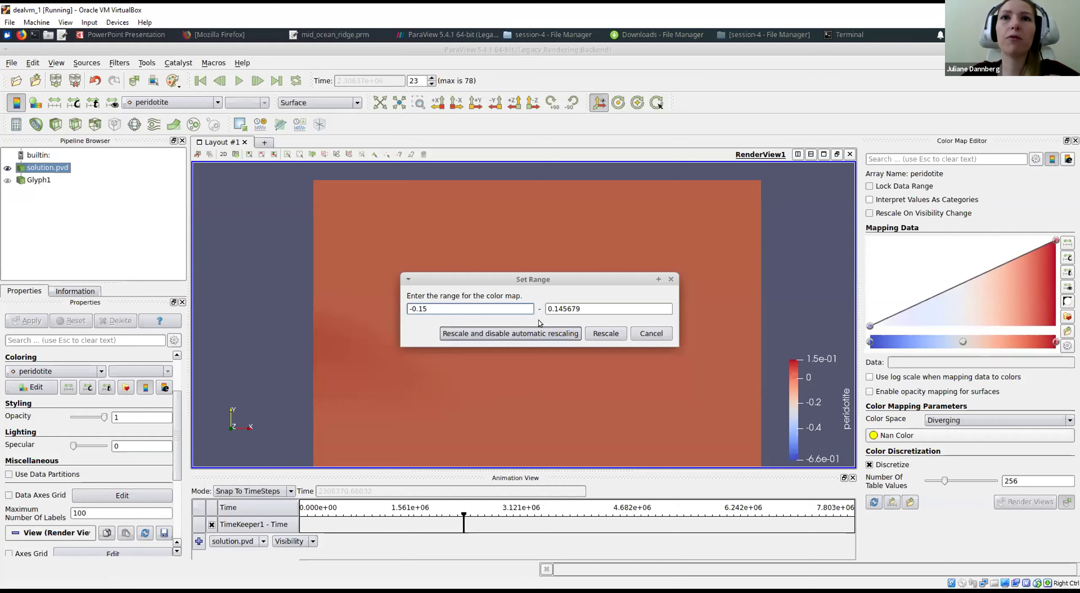
left_click_drag(554, 305, 601, 346)
type("15")
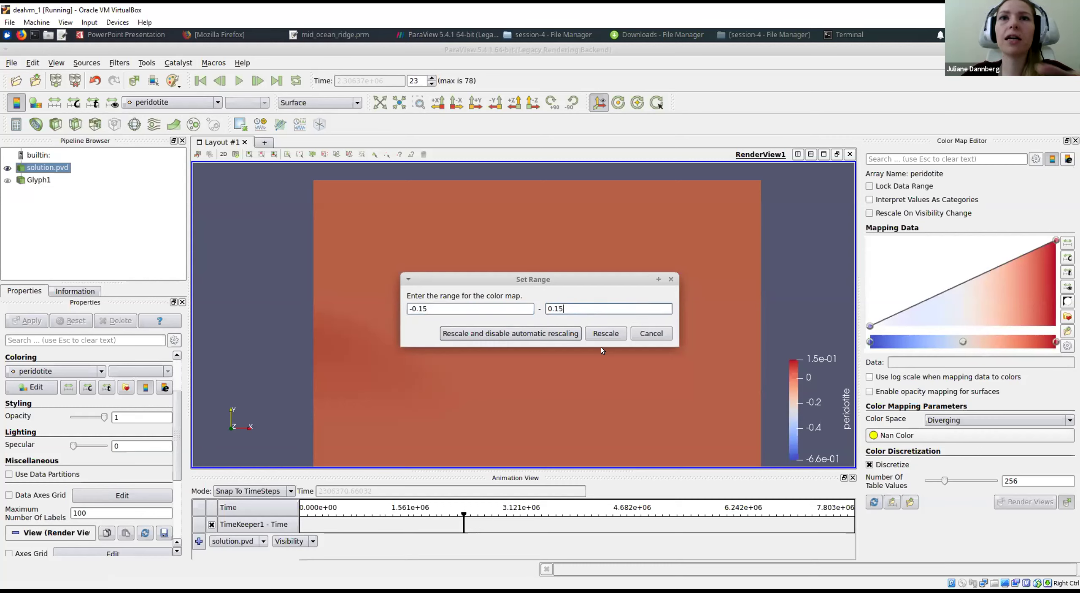
left_click(461, 332)
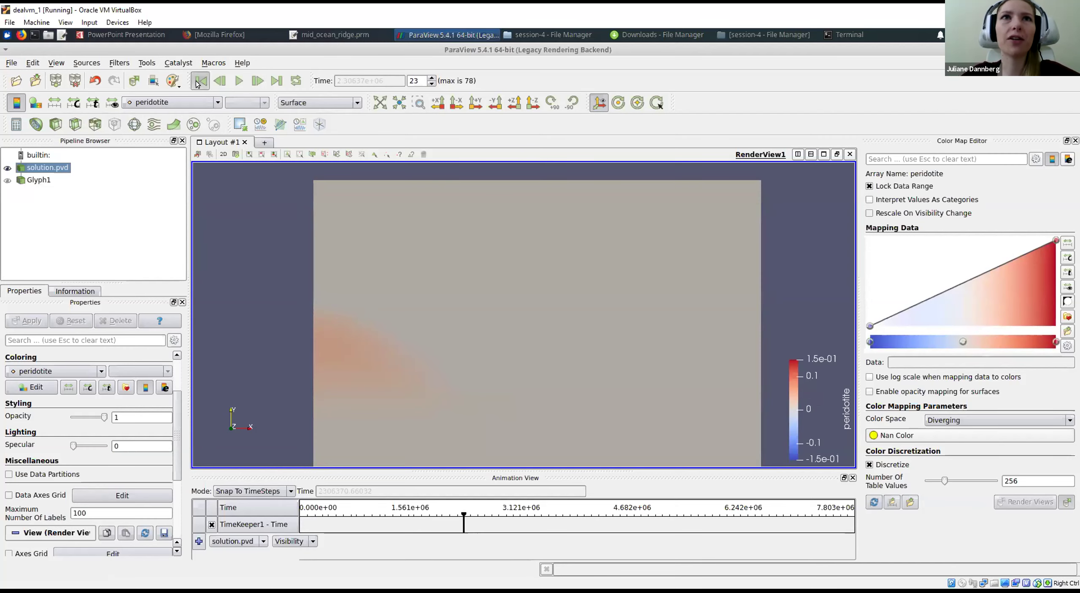
Play the peridotite animation from the first time step through to step 78, pausing at steps 28 and 38.
left_click(200, 81)
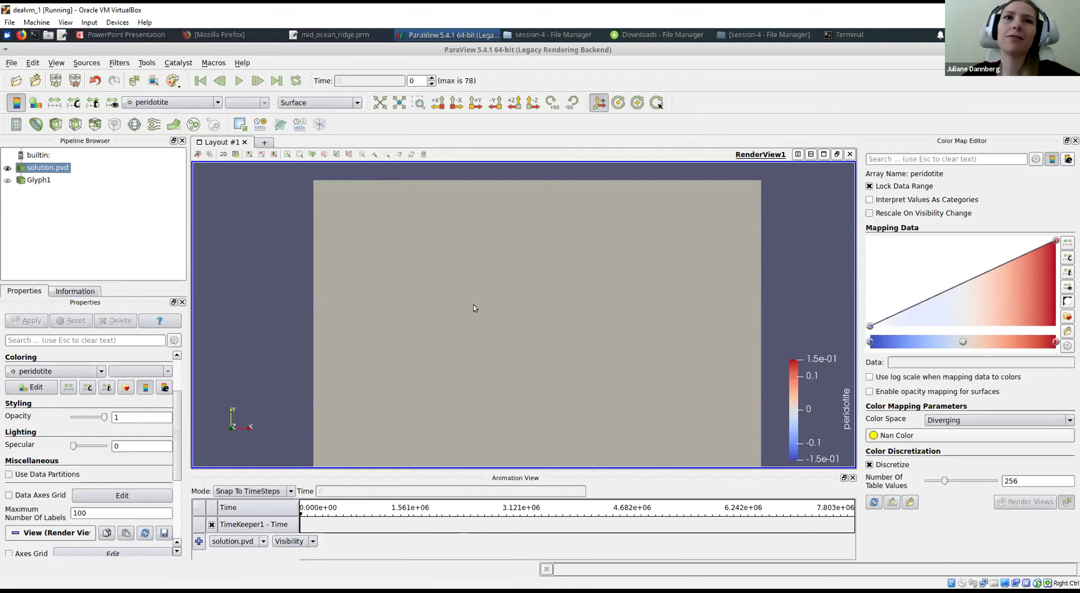
left_click(238, 82)
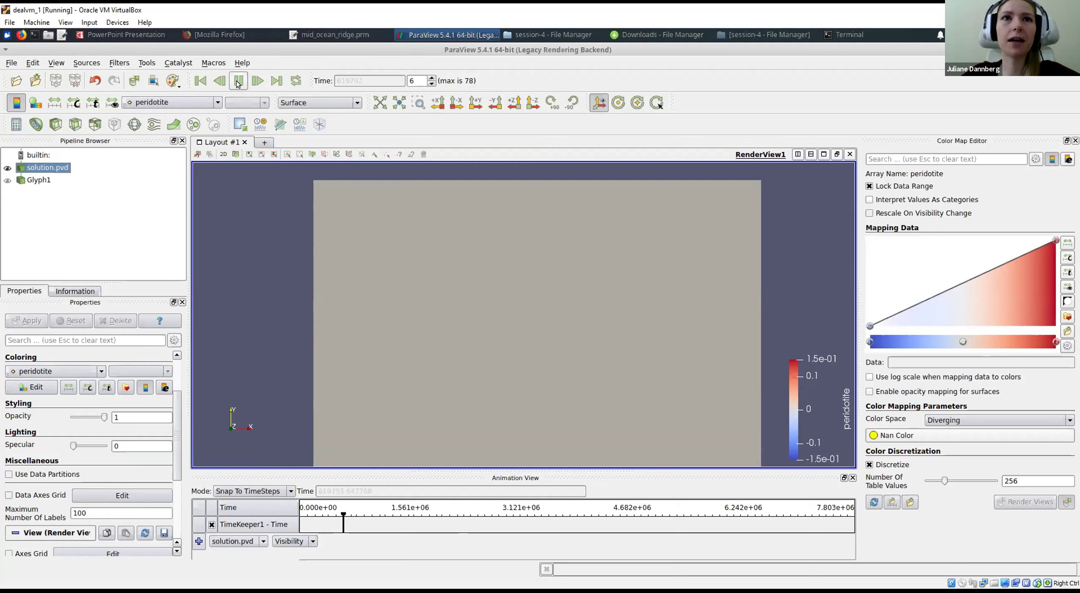
left_click(238, 82)
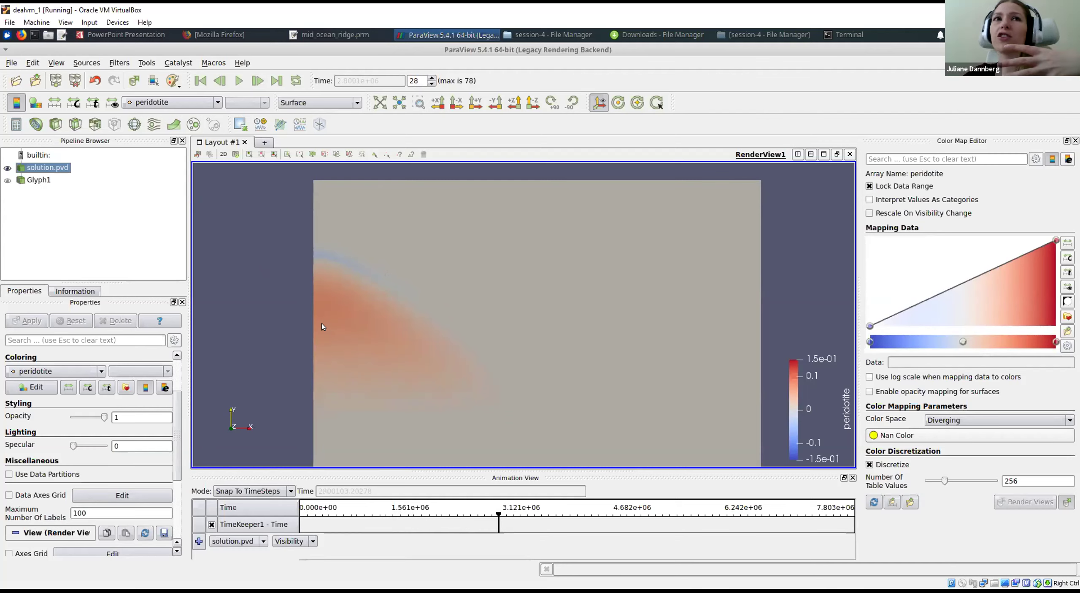
left_click(236, 81)
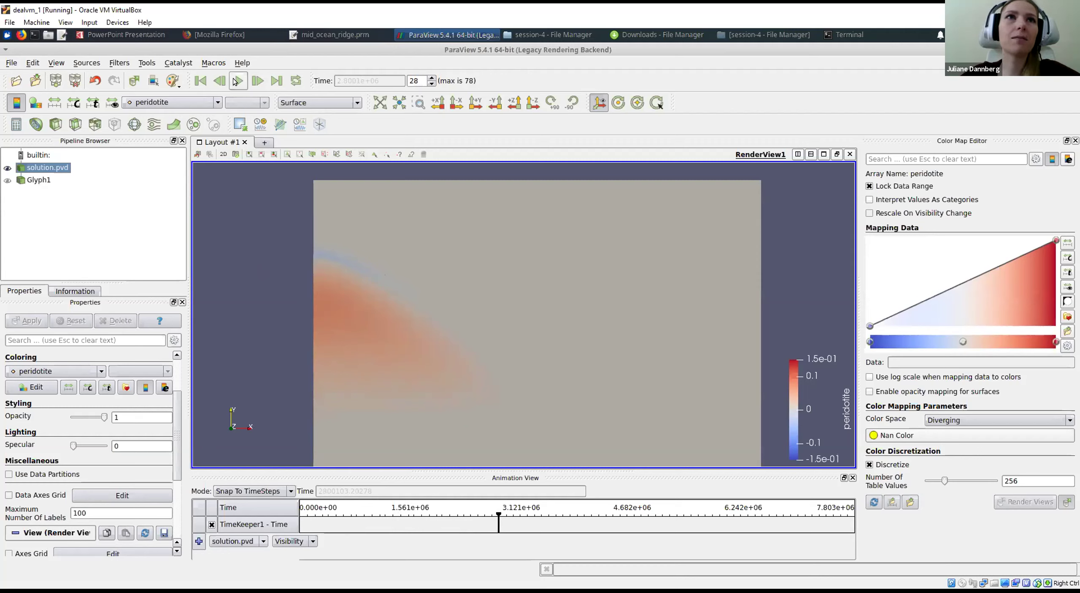
left_click(237, 81)
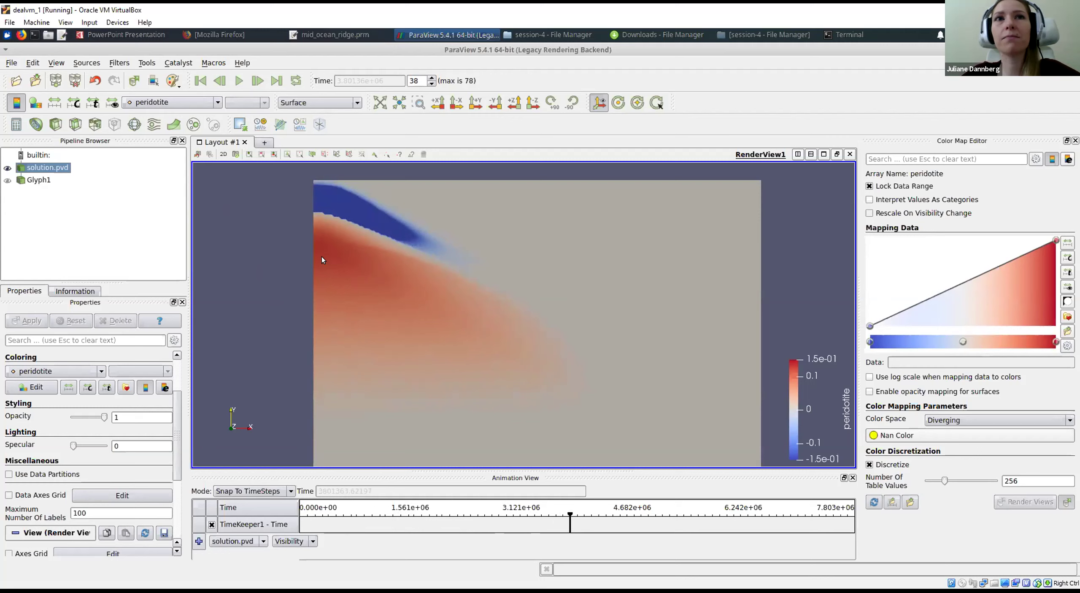
left_click(238, 81)
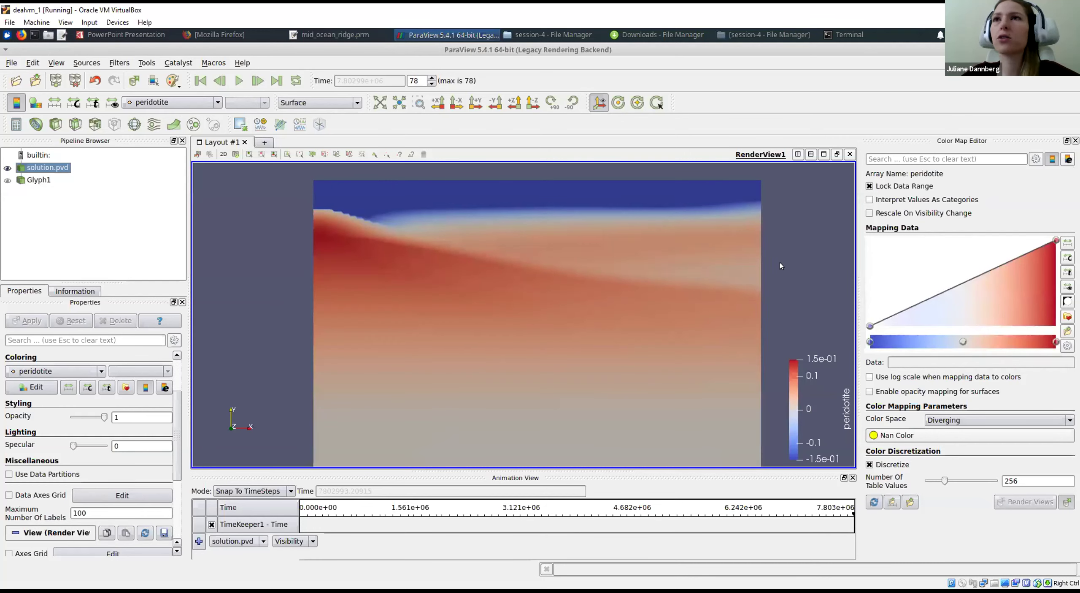
left_click_drag(569, 297, 529, 295)
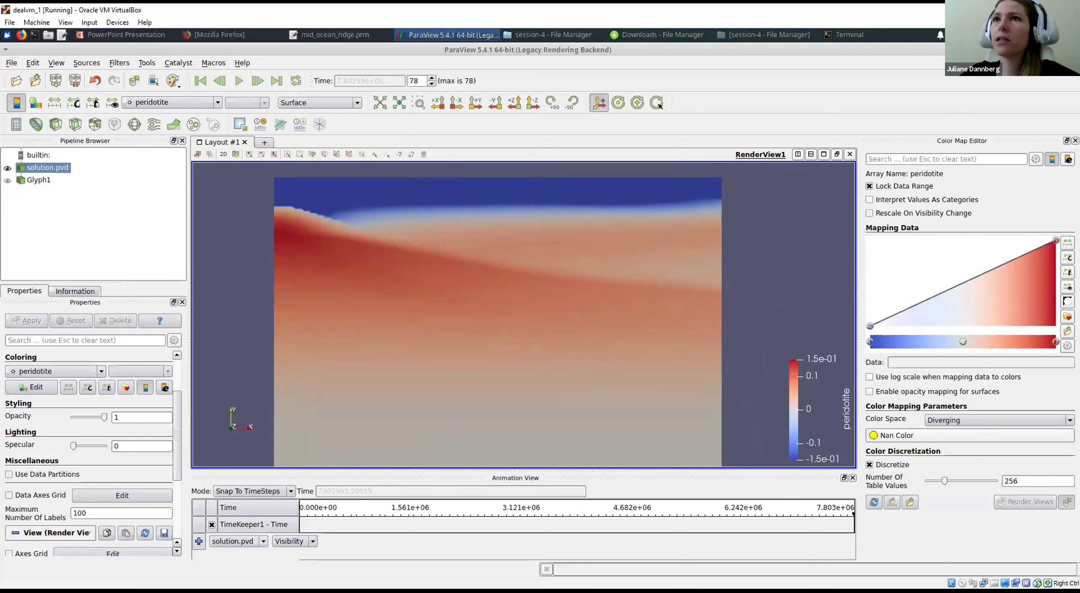
Close the color map editor and add a Plot Over Line filter to the solution.pvd dataset.
left_click(1076, 140)
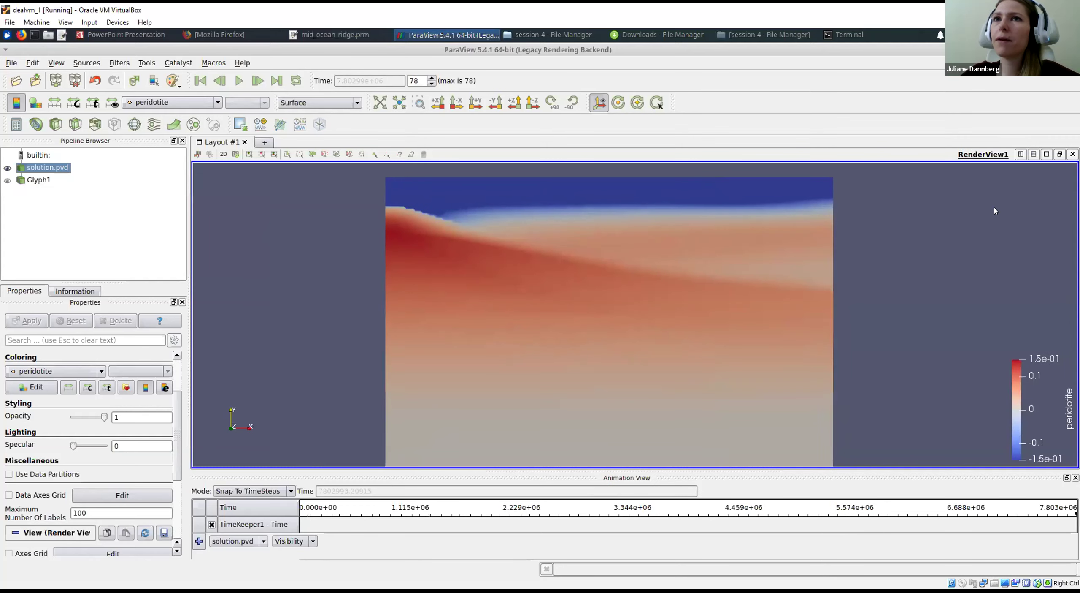
left_click(278, 126)
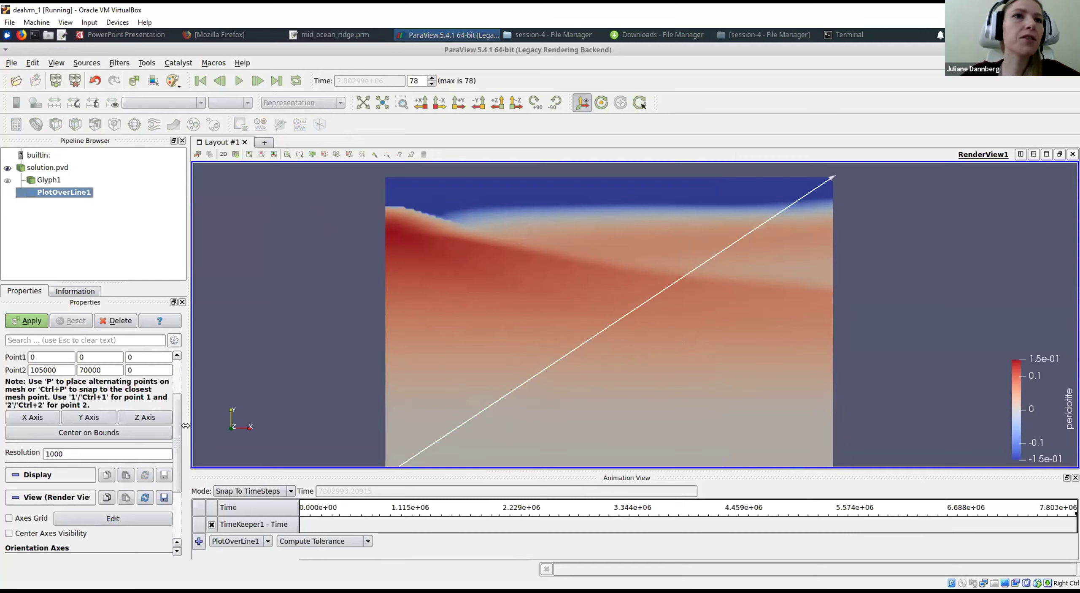
left_click_drag(175, 400, 122, 375)
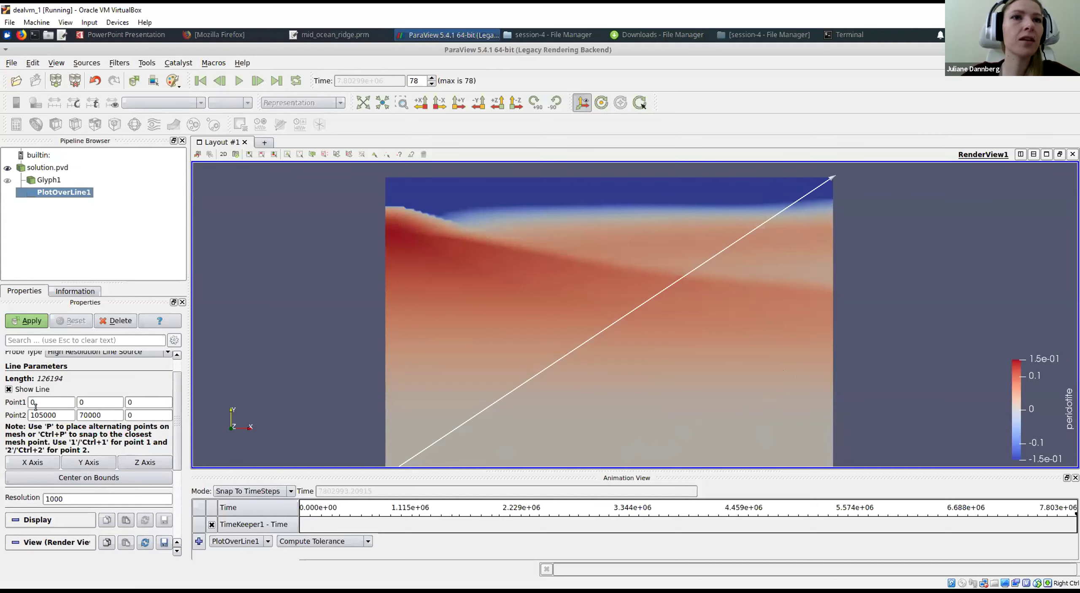
left_click_drag(436, 347, 446, 288)
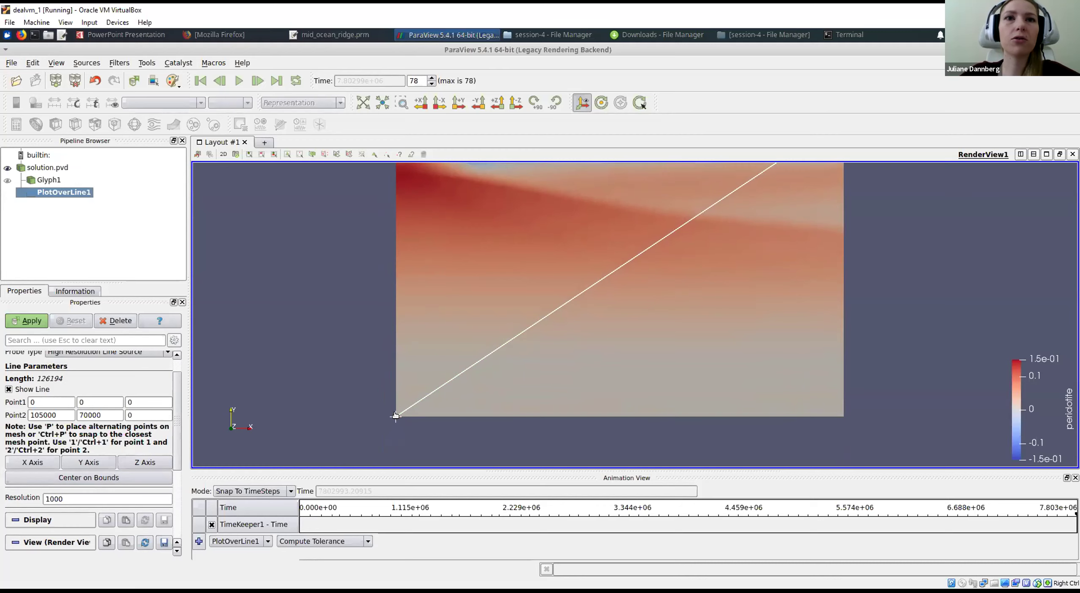
scroll(506, 326, "down", 2)
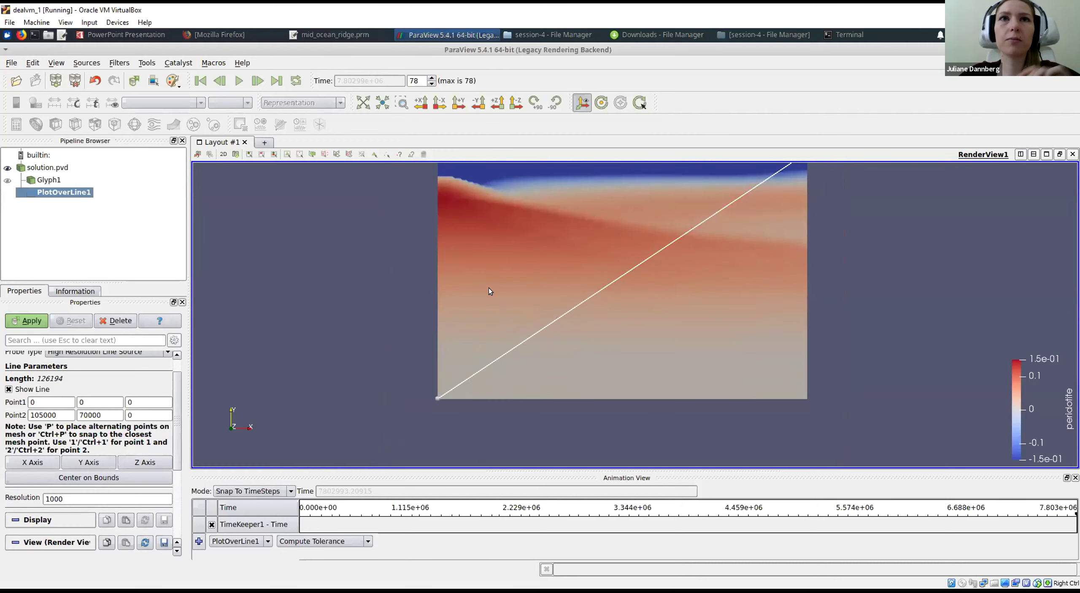
left_click_drag(488, 287, 456, 312)
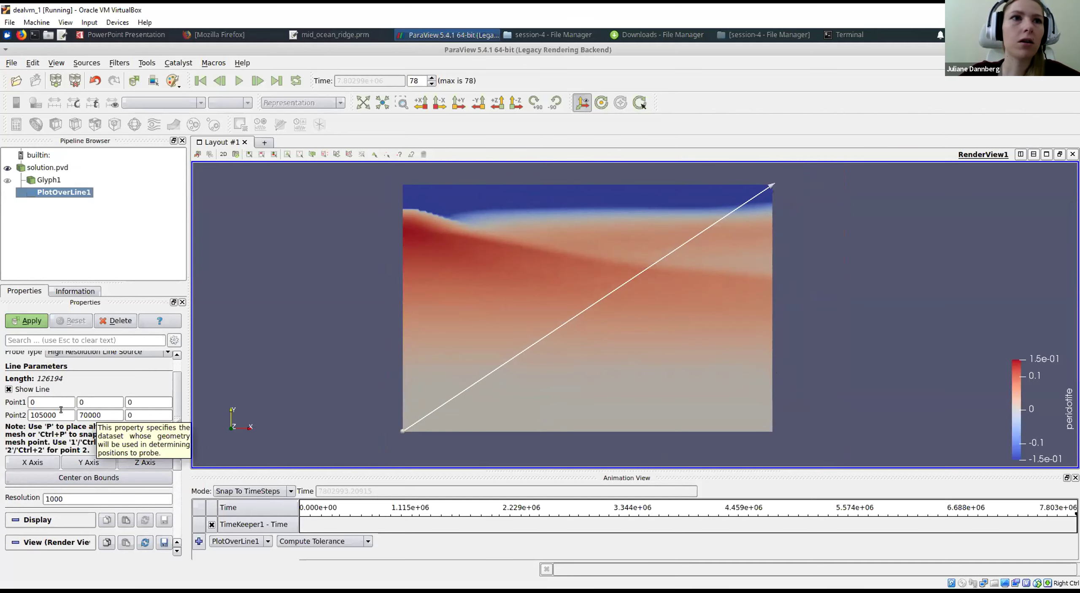
Set the X coordinate of both line end points to 90000 and apply the Plot Over Line filter.
double_click(35, 400)
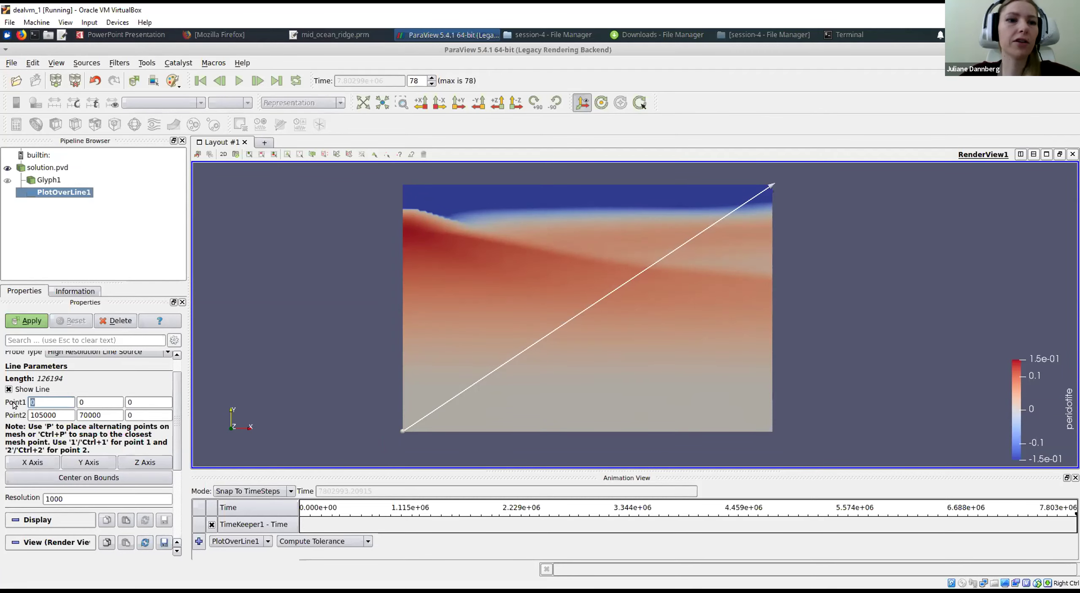
type("90000")
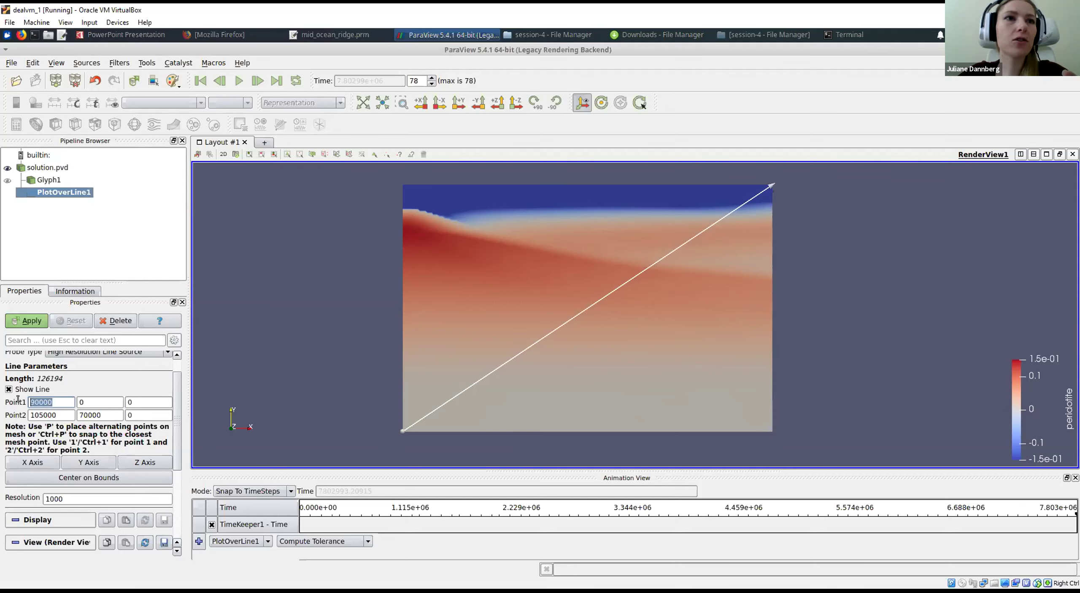
key("Tab")
double_click(42, 414)
type("90000")
left_click(60, 403)
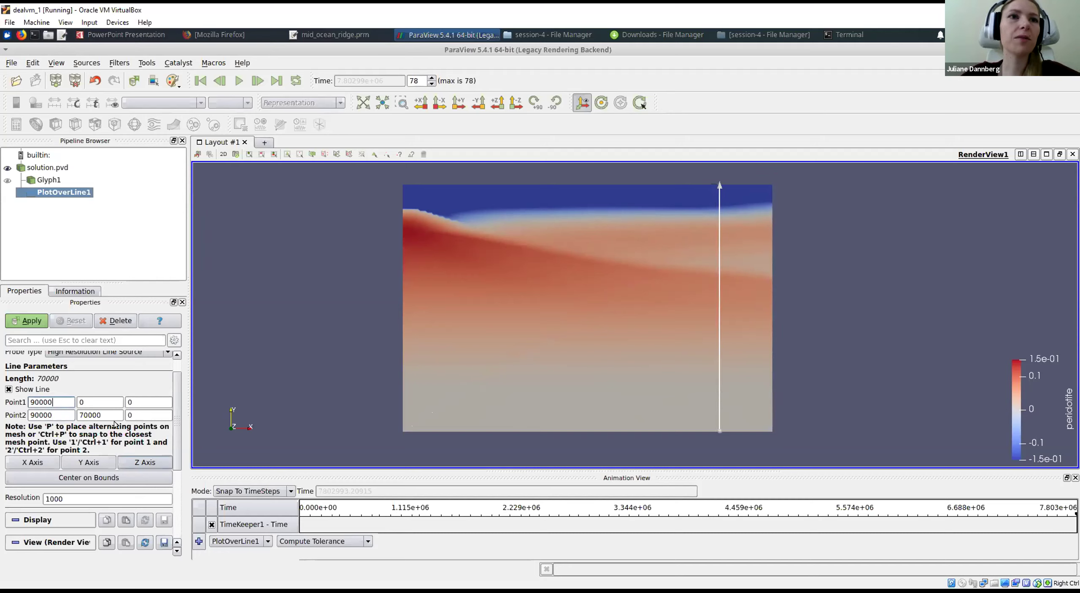
left_click(91, 400)
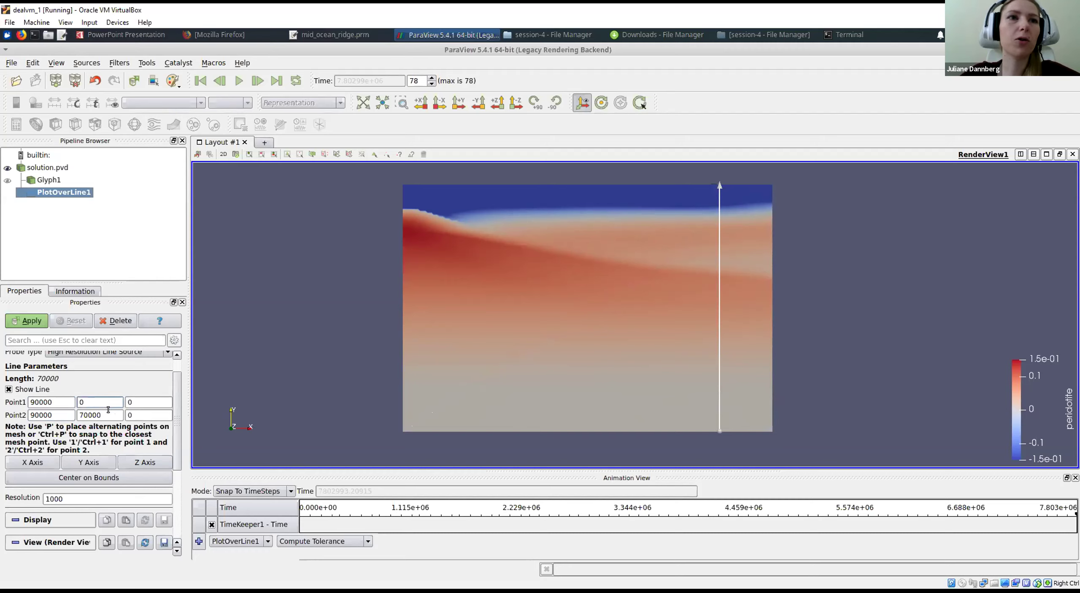
left_click(61, 400)
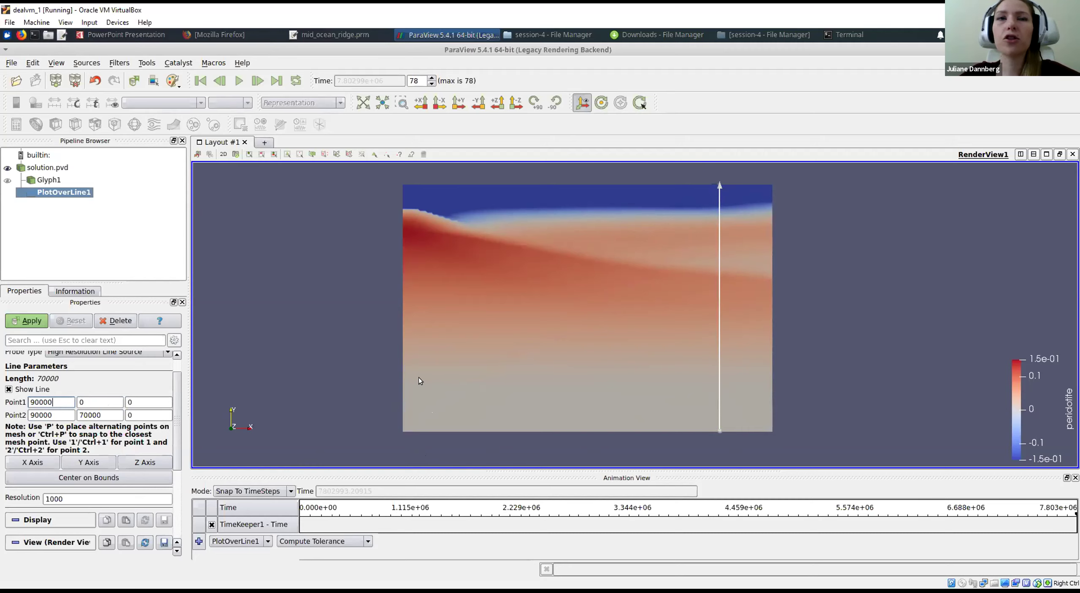
left_click(56, 400)
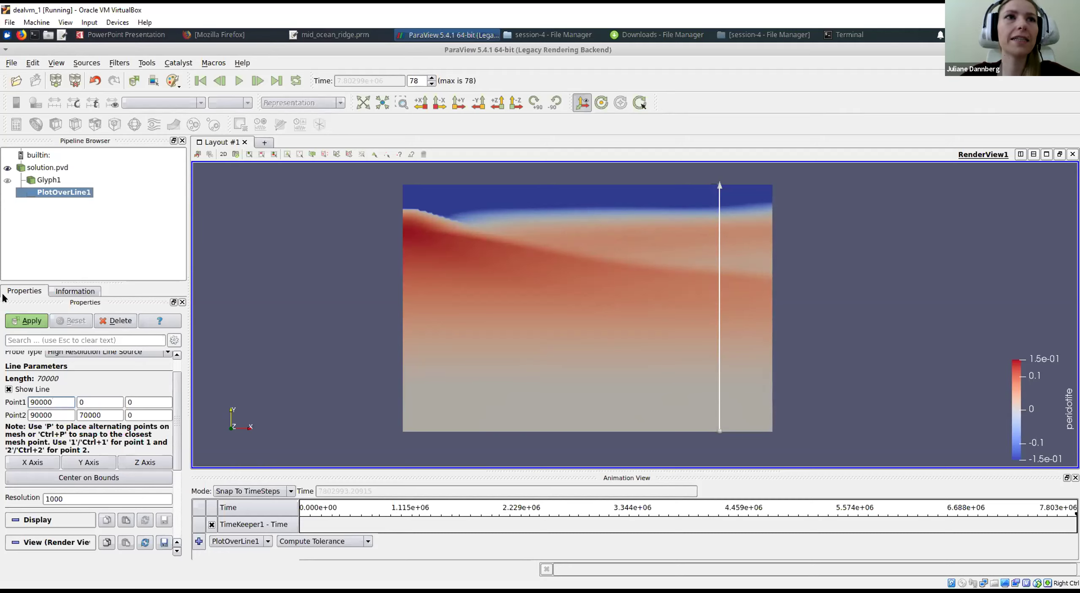
left_click(31, 320)
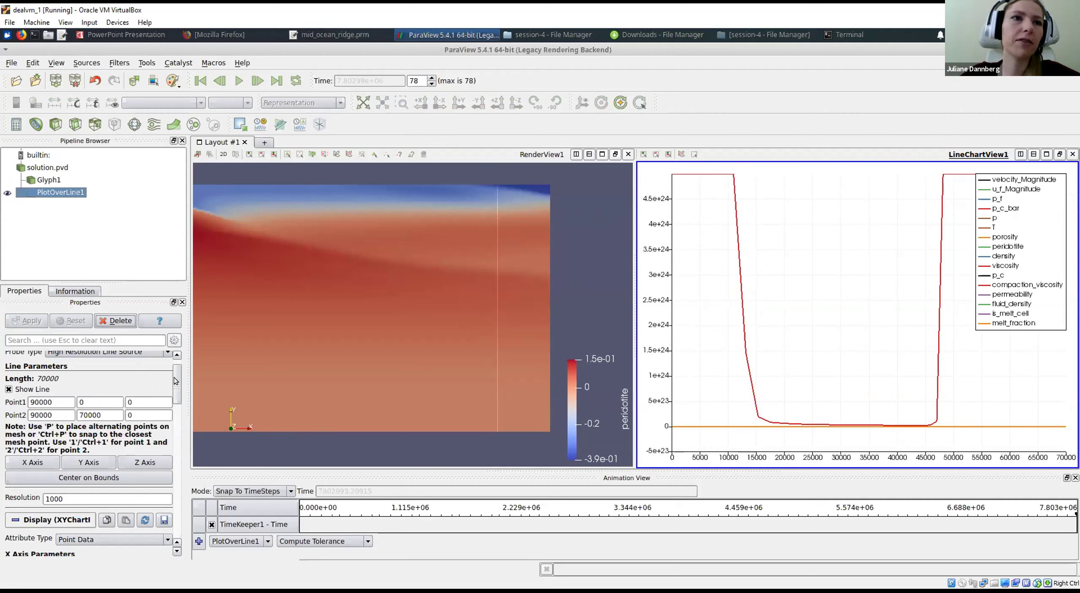
Deselect all series of the line chart, plot only peridotite, and reactivate the render view.
scroll(178, 386, "down", 3)
scroll(178, 370, "up", 4)
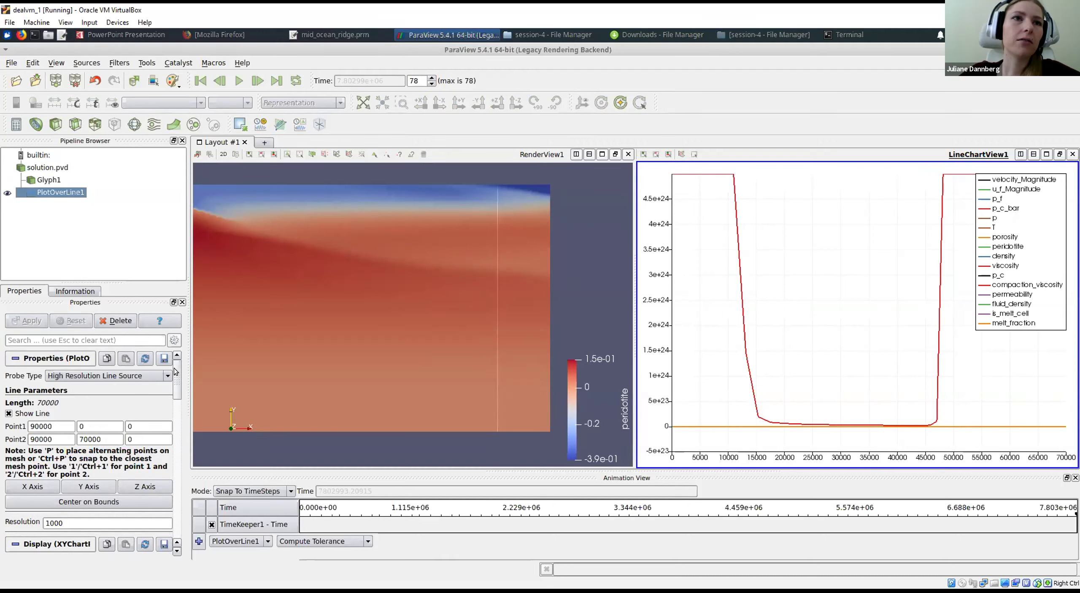
left_click_drag(175, 371, 179, 422)
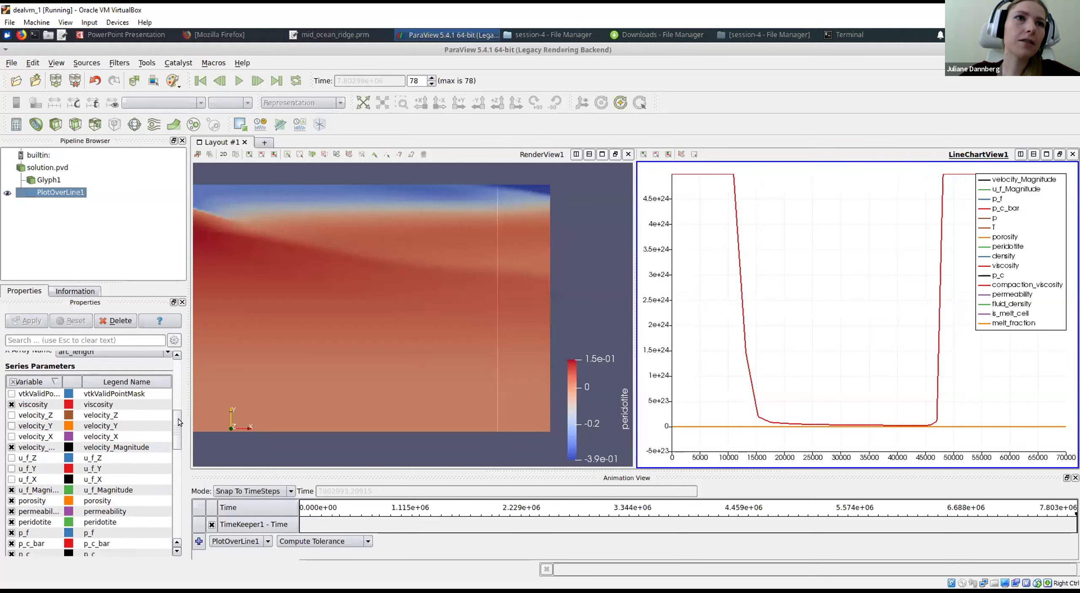
left_click(12, 382)
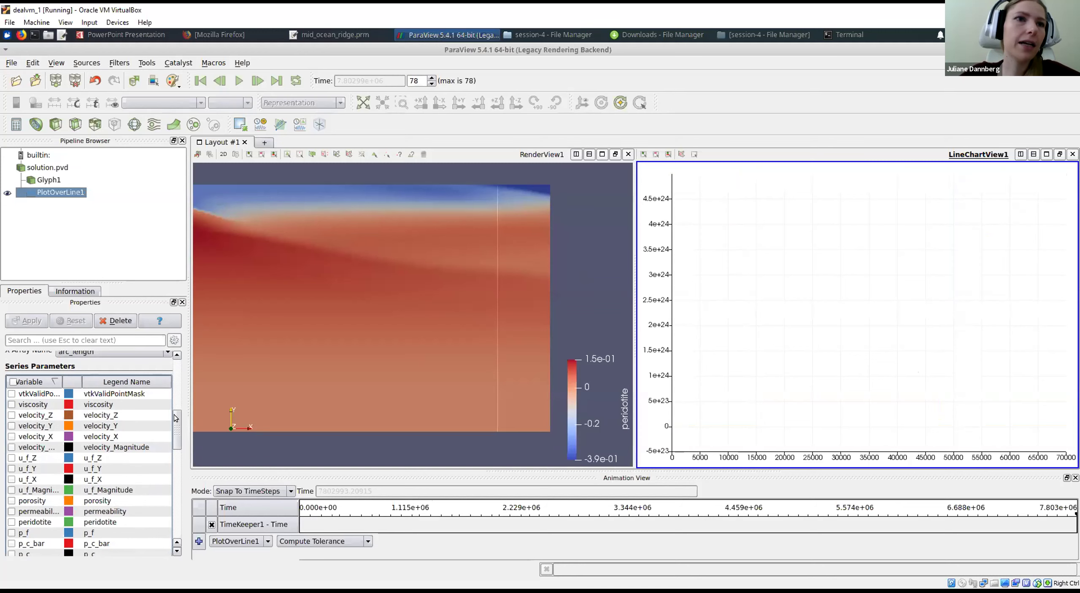
scroll(176, 418, "down", 2)
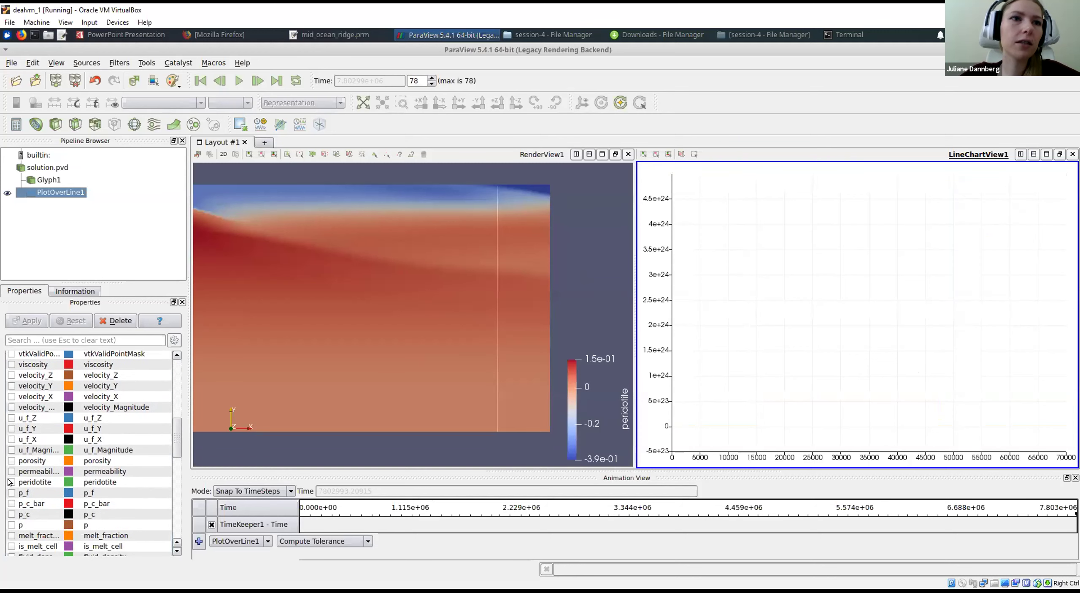
left_click(11, 482)
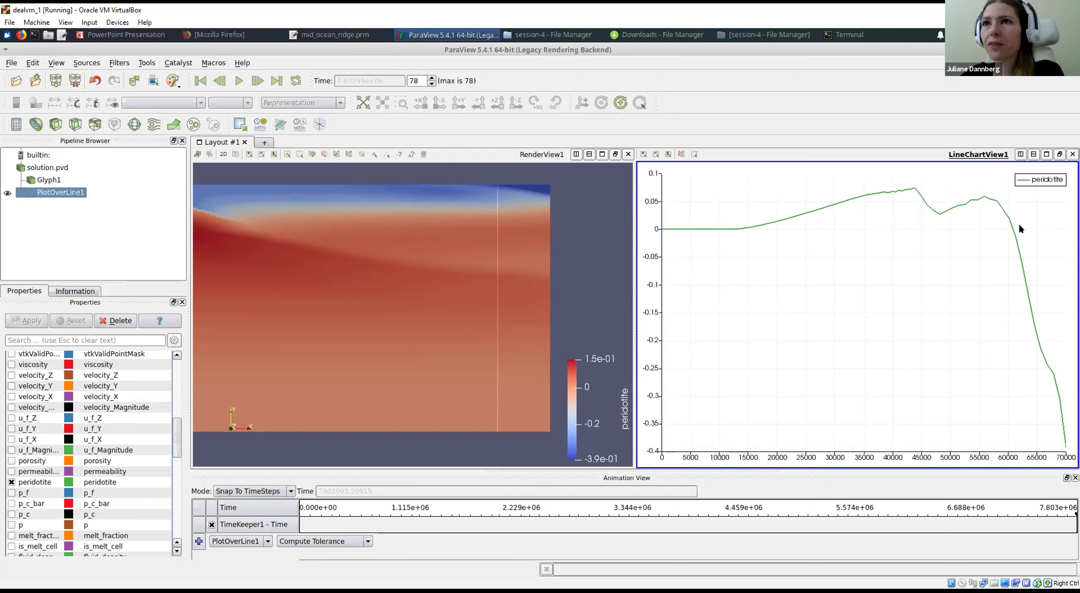
mouse_move(1013, 229)
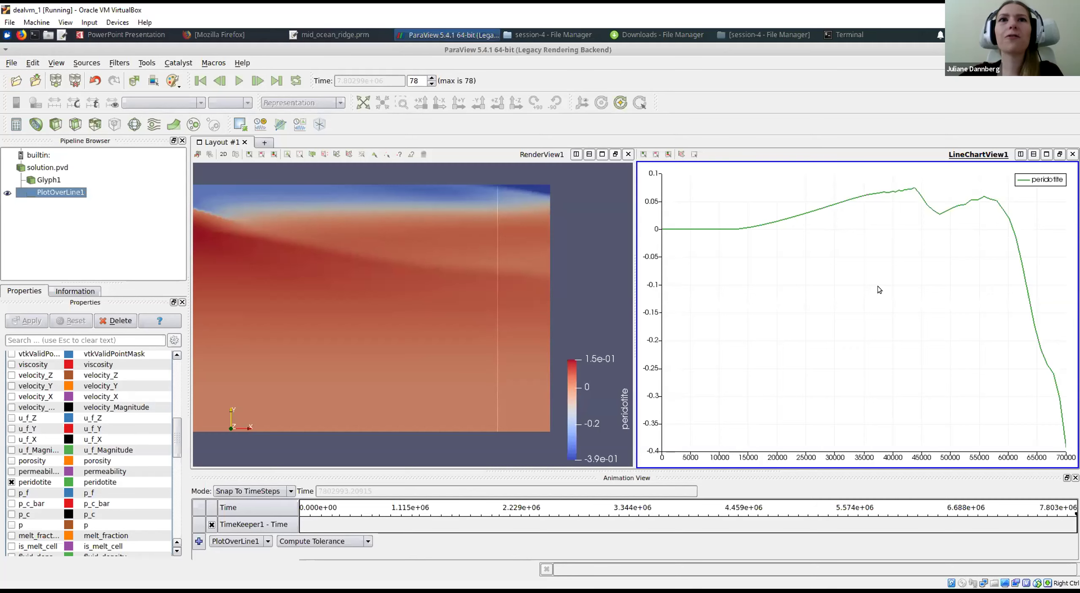
left_click(260, 303)
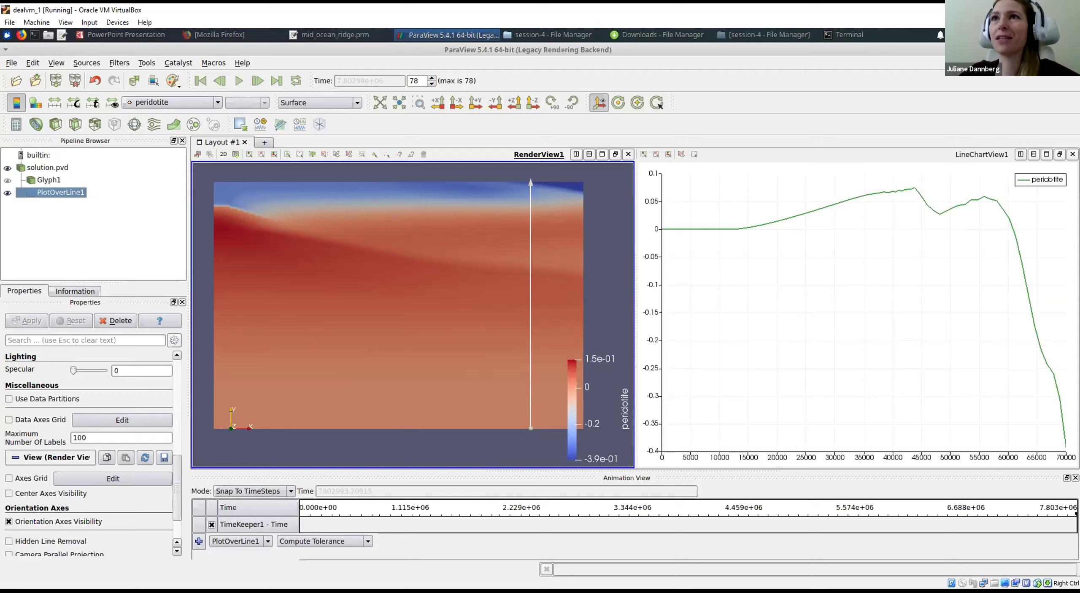
Switch to the tutorial slides PDF and advance past the Magma dynamics title to slide 43, The problem.
key("alt+Tab")
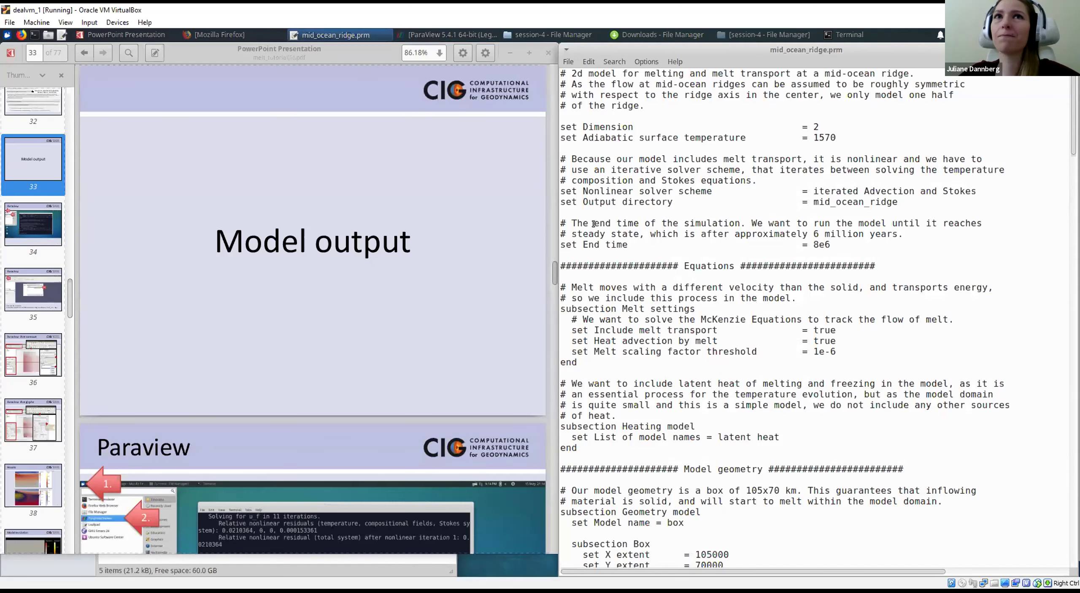
left_click(426, 270)
scroll(426, 270, "down", 10)
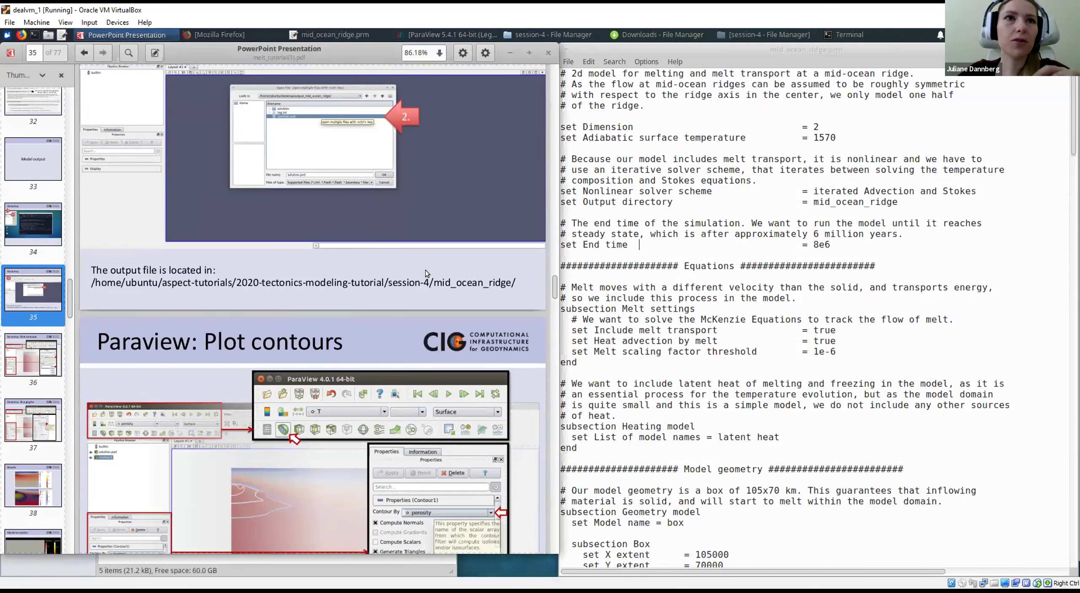
scroll(425, 270, "down", 20)
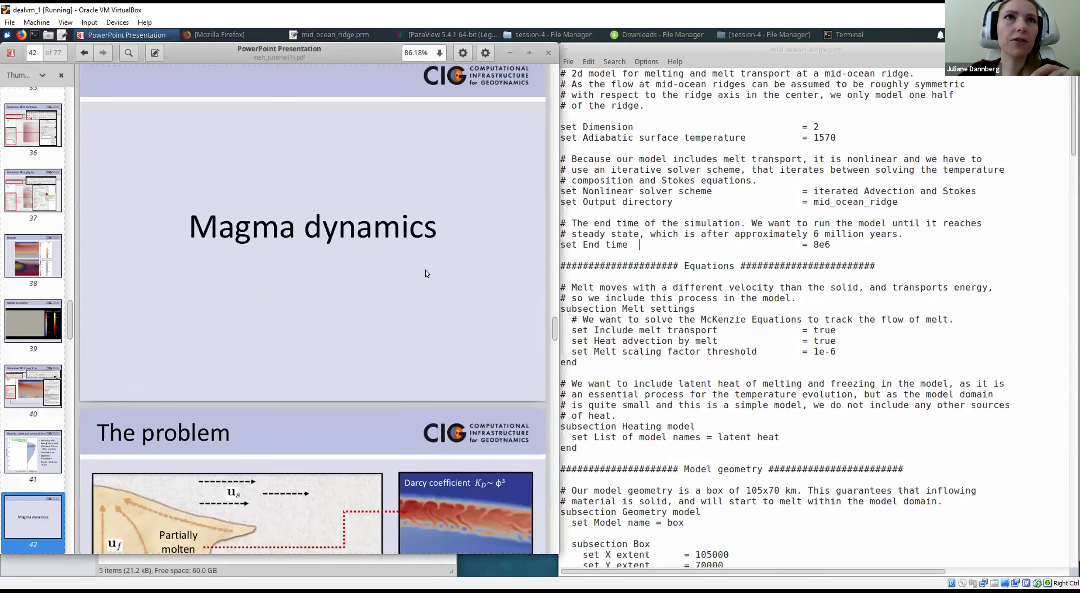
scroll(425, 270, "up", 1)
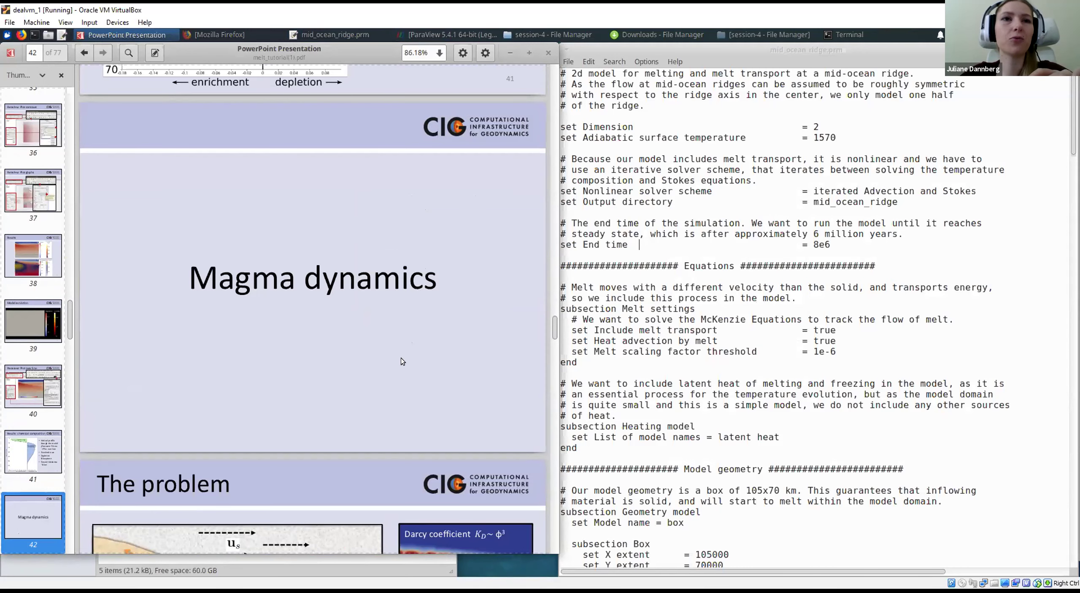
scroll(400, 358, "down", 5)
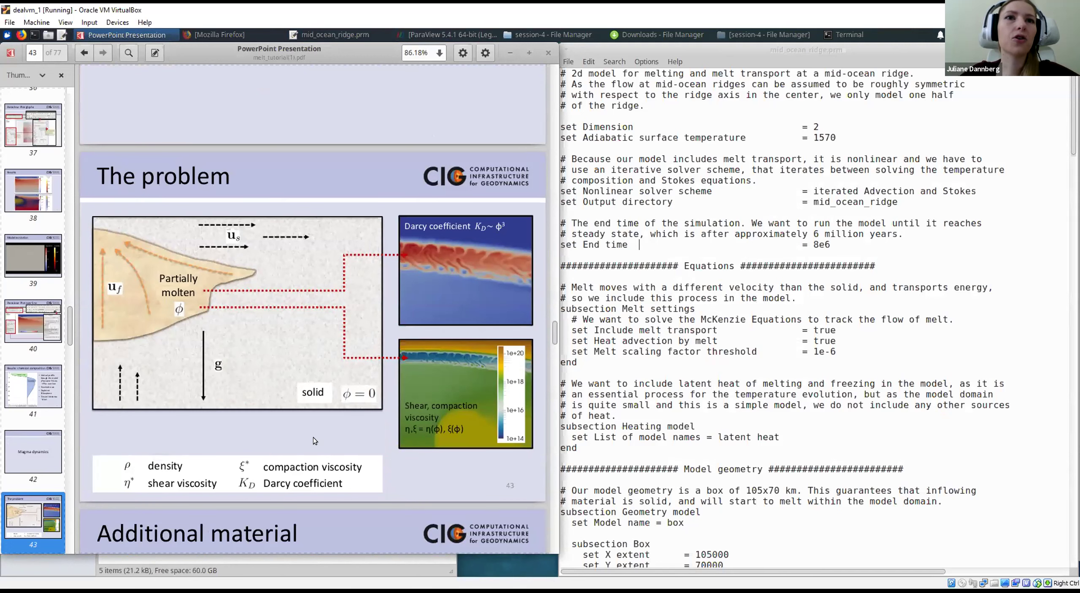
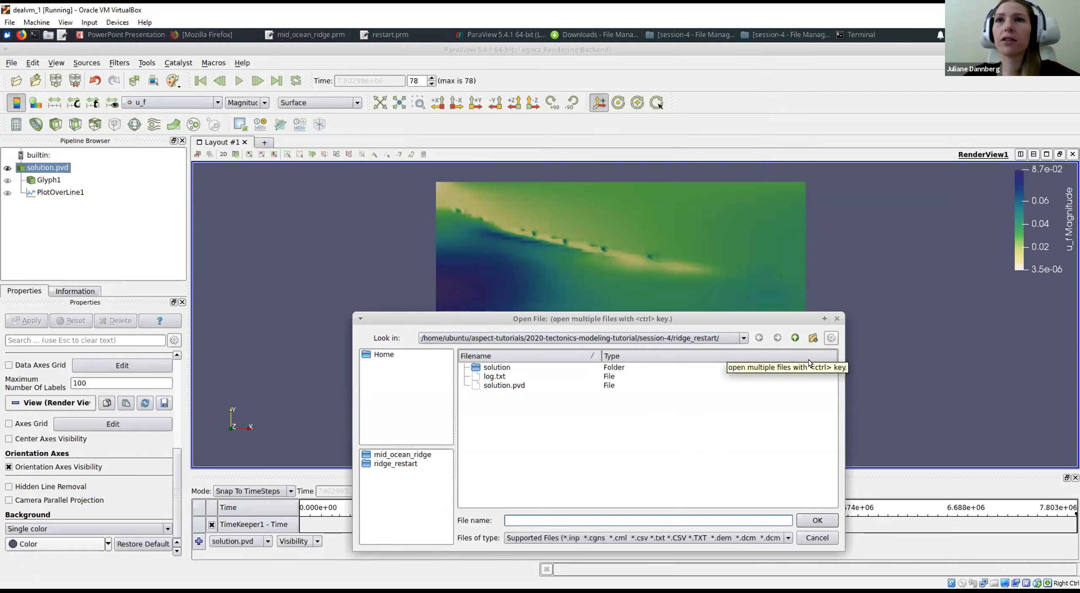
Look into the mid_ocean_ridge folder of session-4, then return to ridge_restart and open its solution.pvd.
left_click(792, 341)
double_click(514, 368)
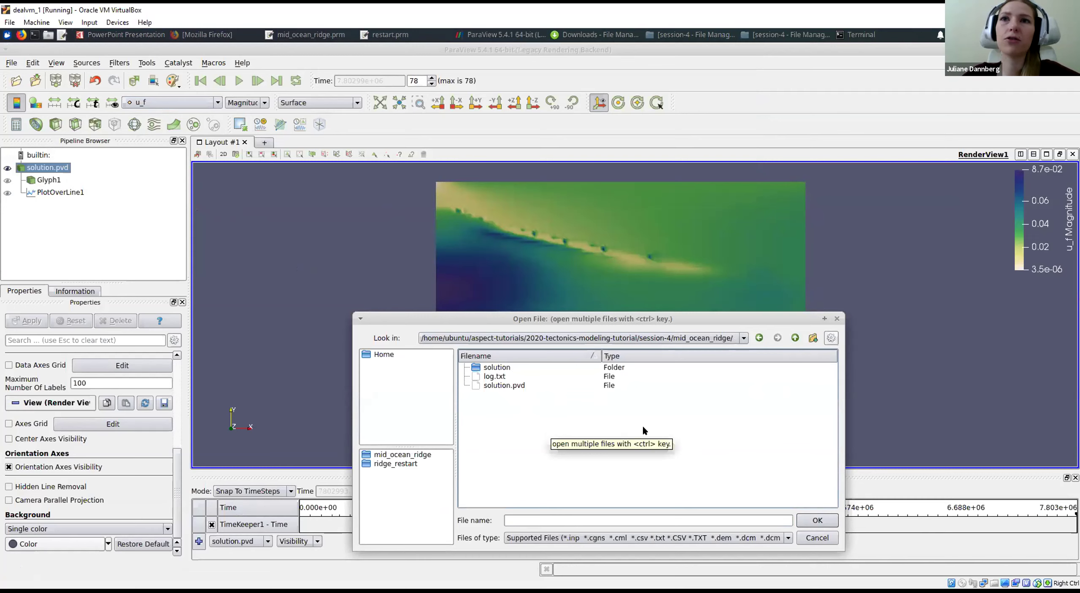
left_click(793, 340)
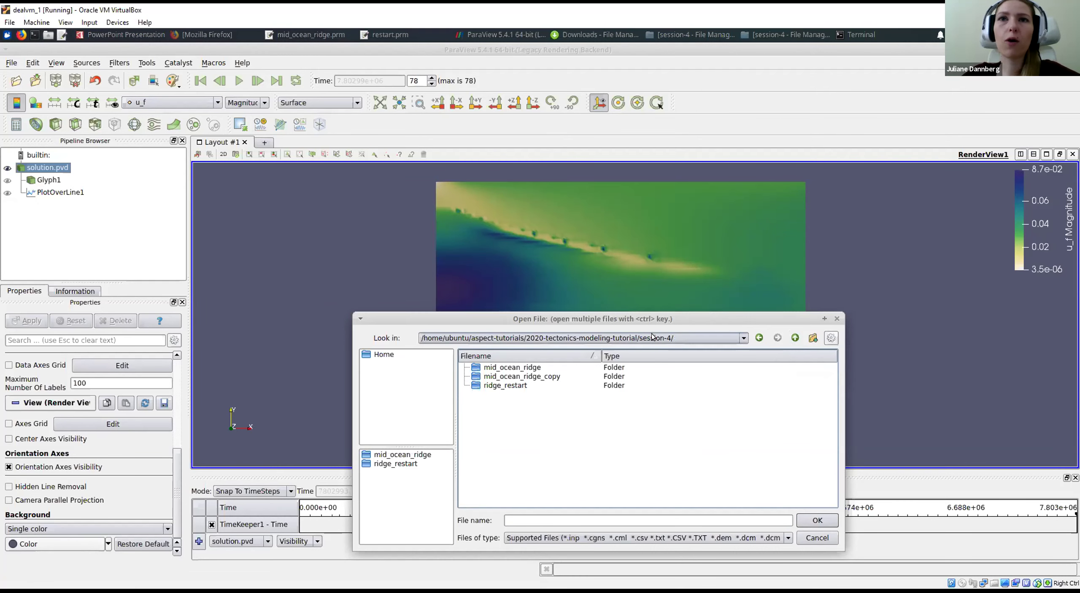
left_click(508, 385)
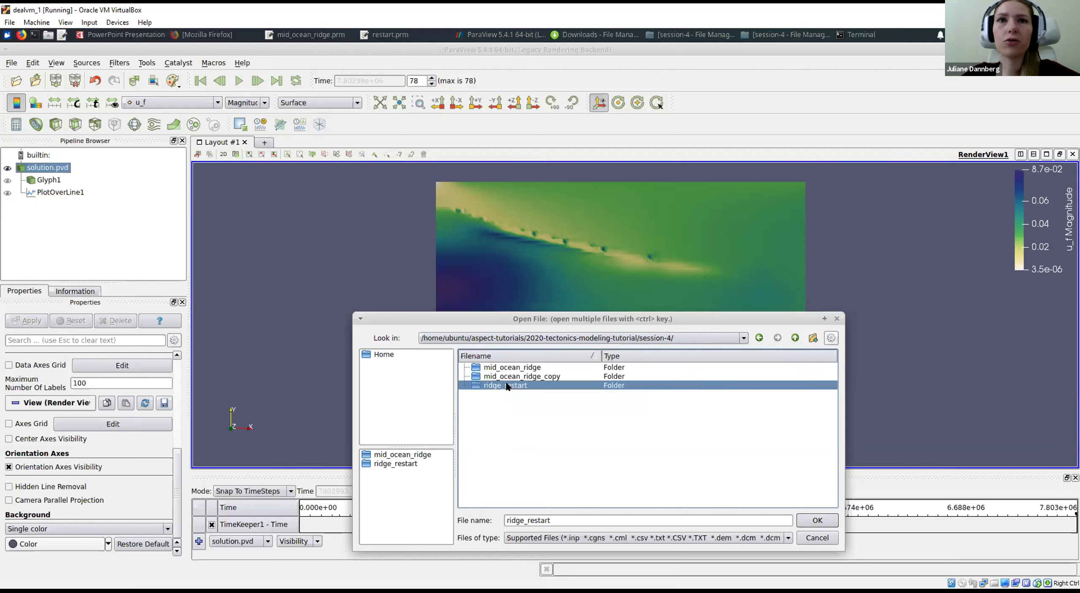
double_click(532, 385)
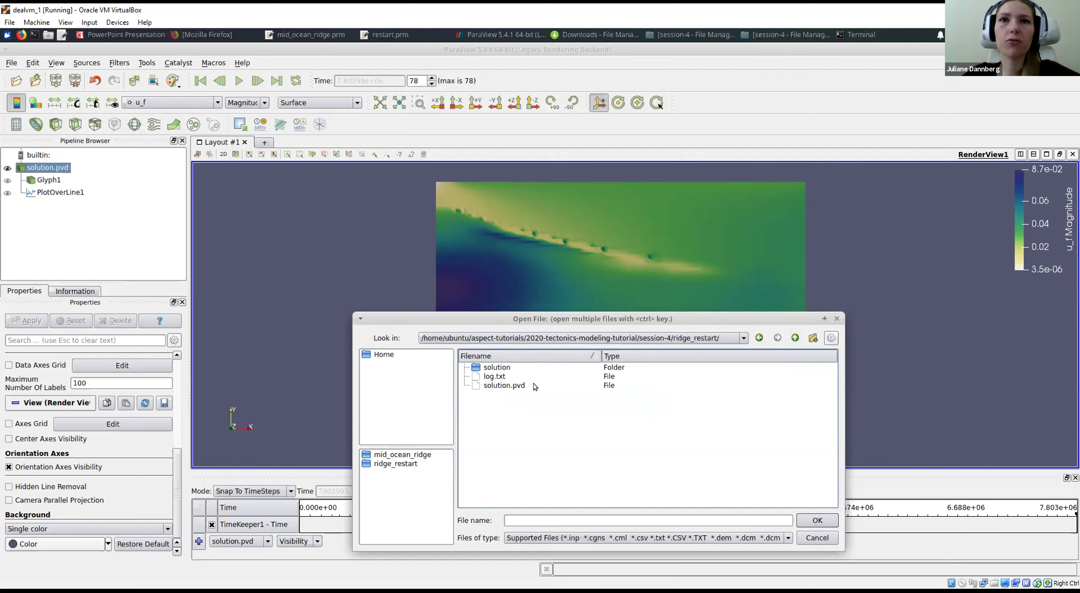
left_click(490, 385)
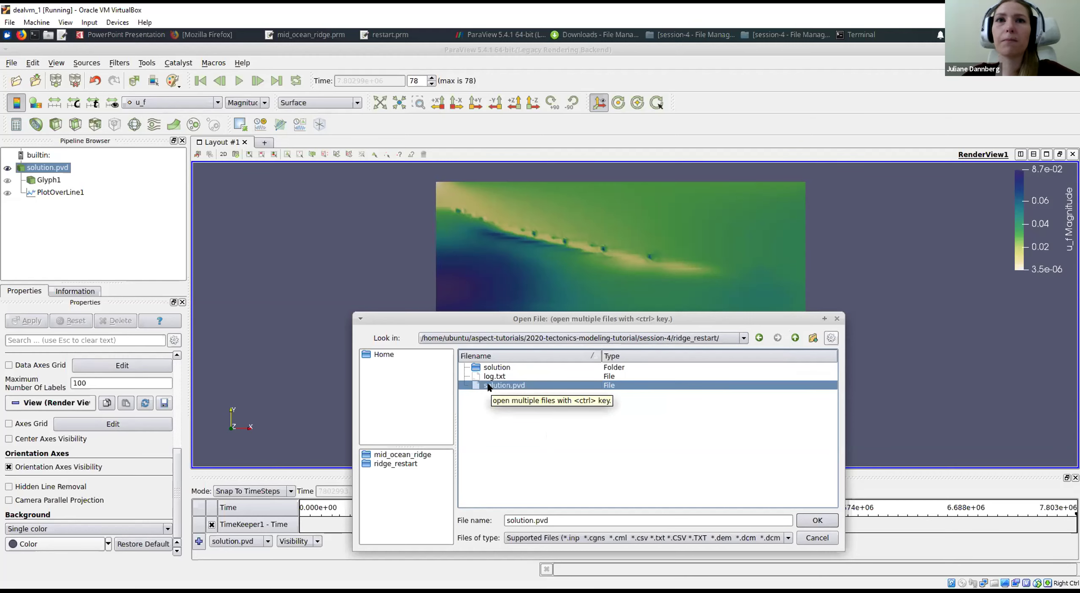
left_click(816, 520)
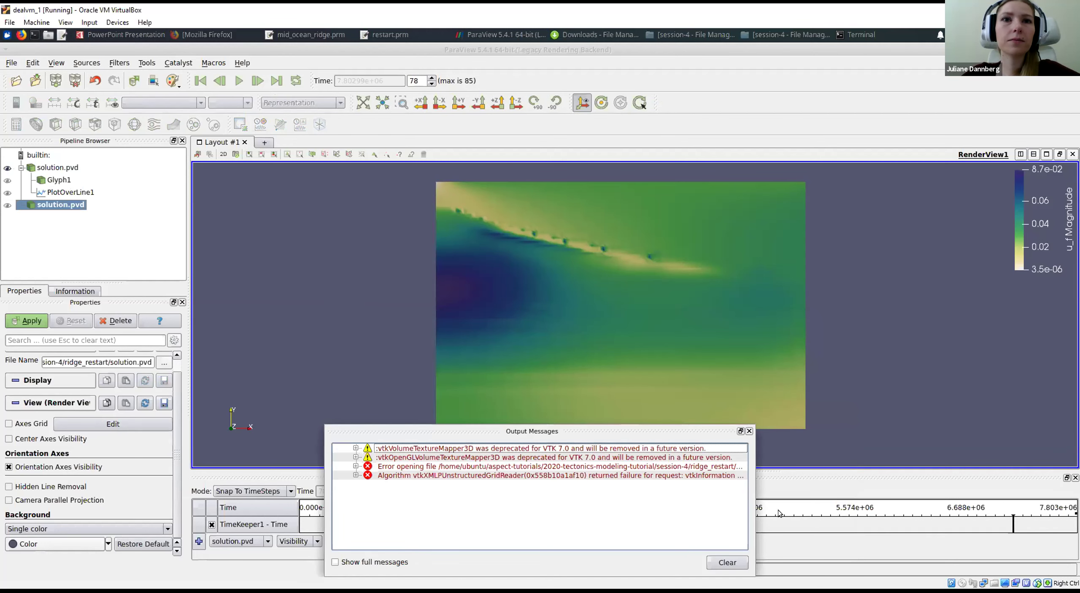
Jump to the last time step, 85, and apply the ridge_restart solution.pvd to display it.
left_click(748, 431)
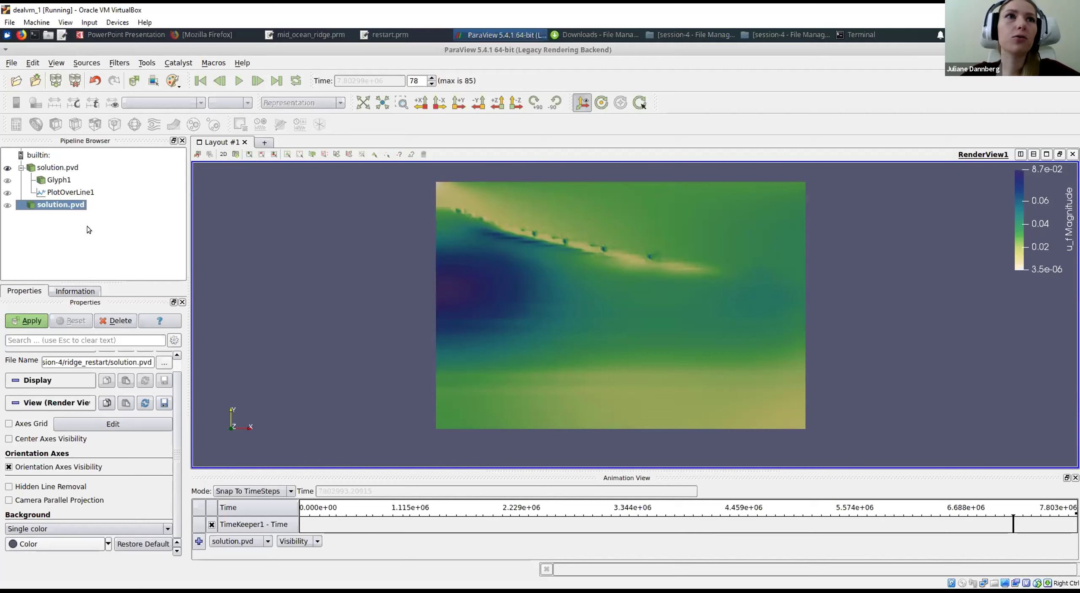
left_click(277, 81)
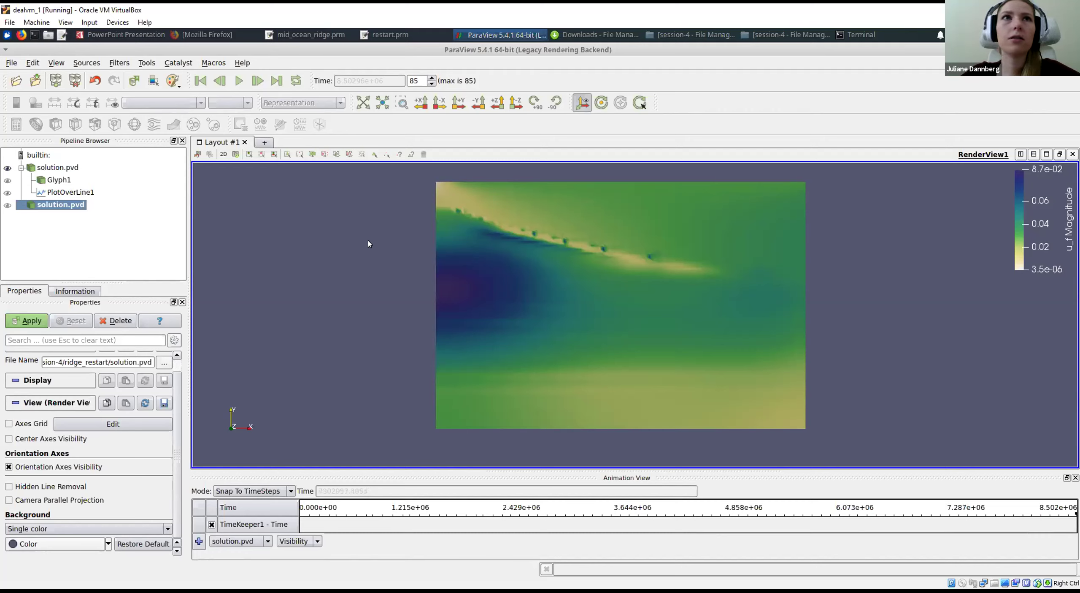
left_click(26, 318)
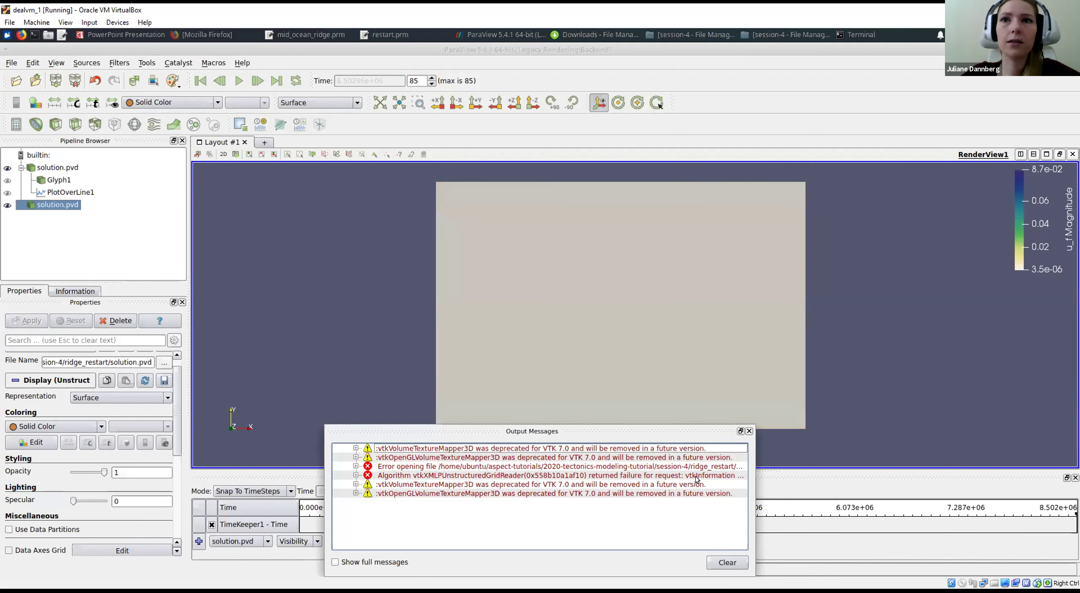
Dismiss the output messages and color the ridge_restart solution by u_f.
left_click(748, 430)
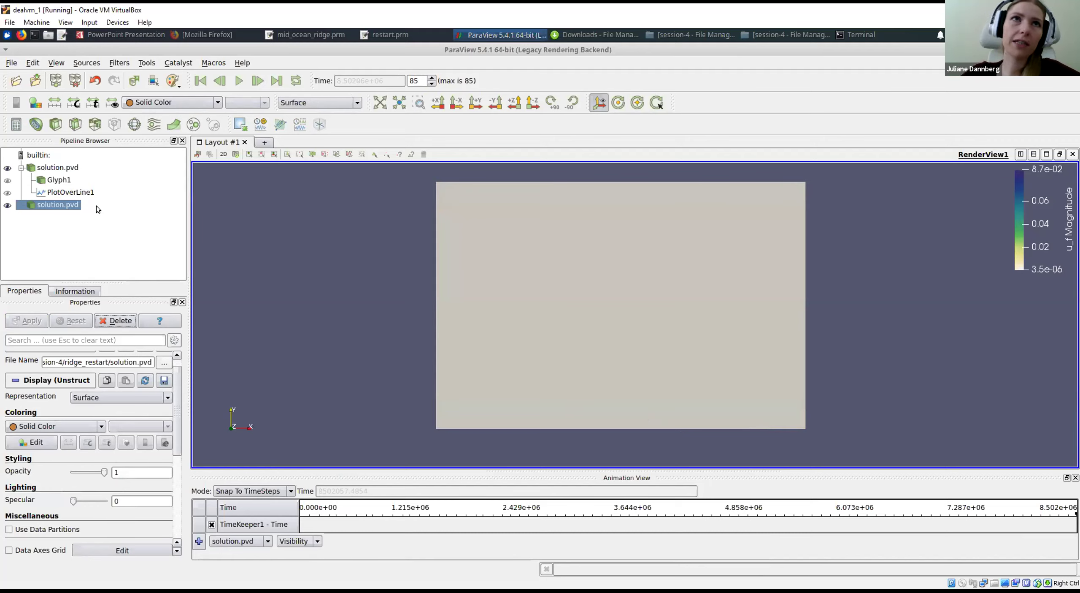
left_click(216, 103)
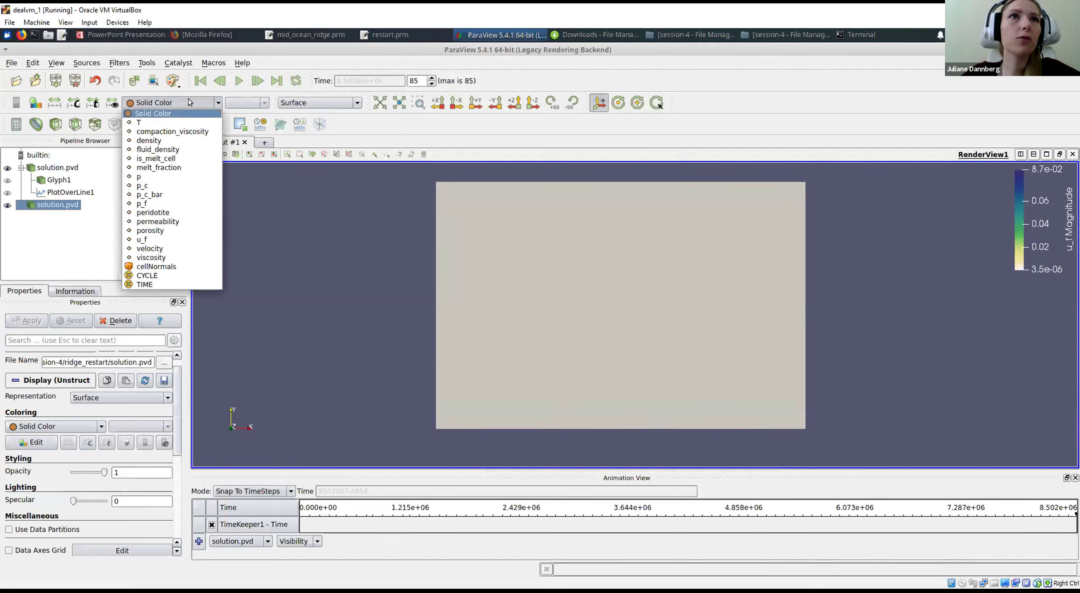
left_click(175, 239)
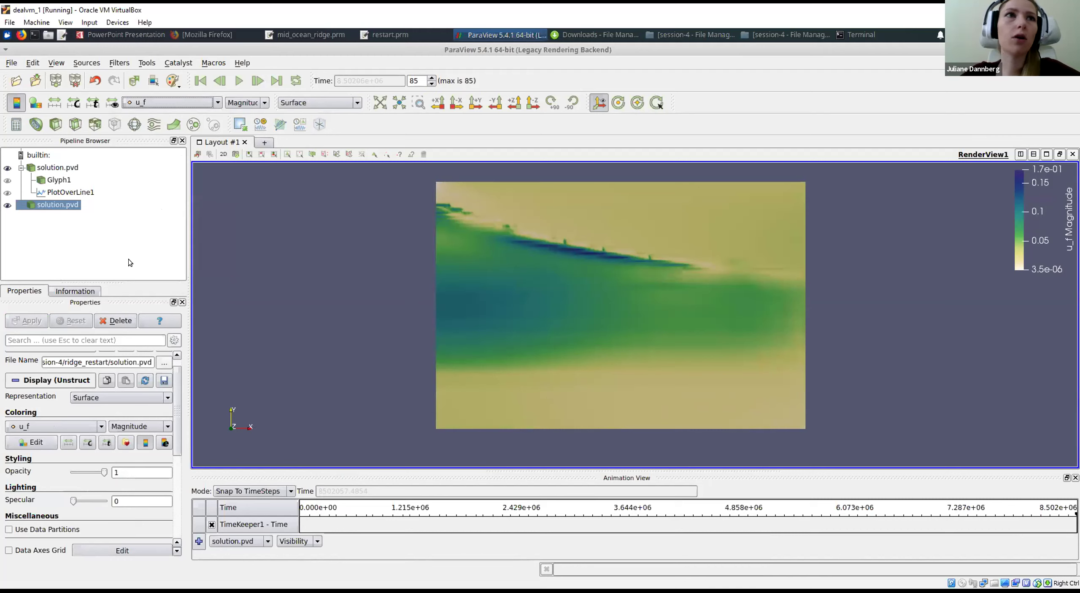
Compare the melt velocity of both models by toggling the ridge_restart solution's visibility, and leave it hidden.
left_click(7, 205)
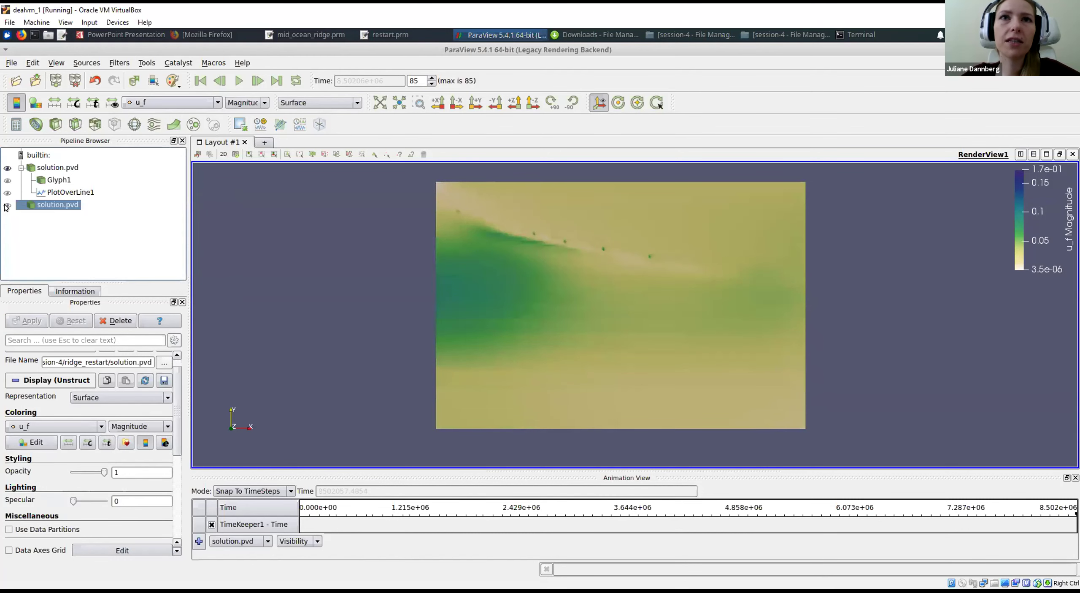
left_click(7, 205)
left_click(7, 205)
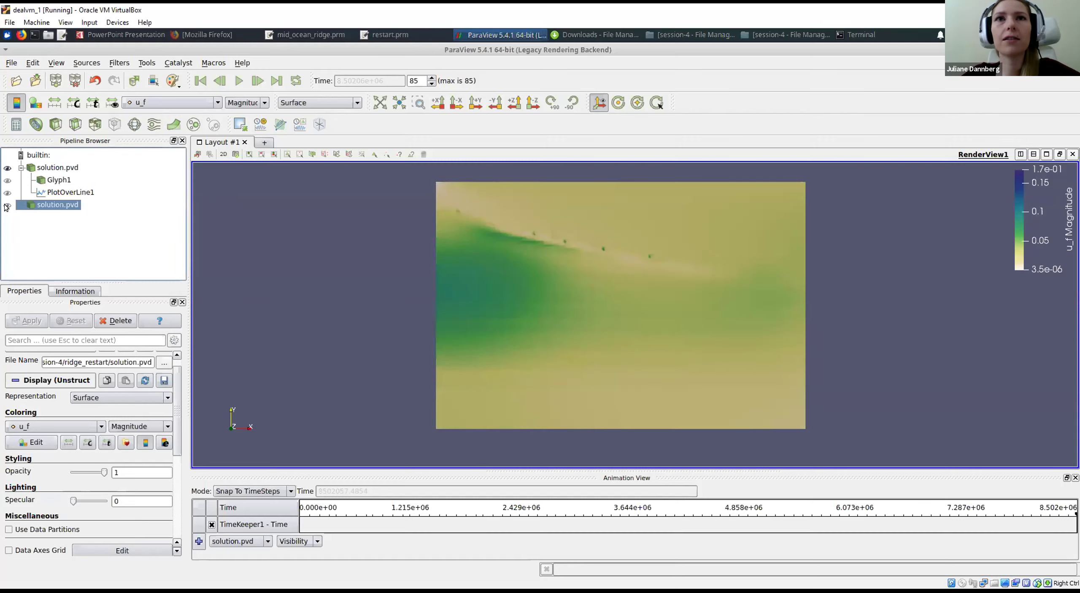
left_click(7, 206)
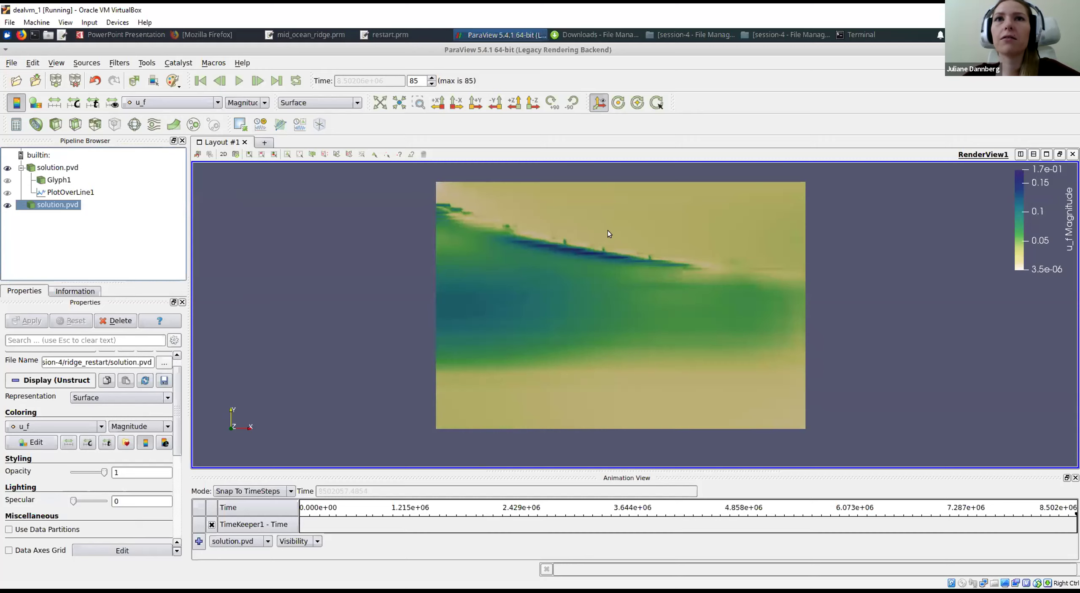
left_click(8, 205)
left_click(6, 206)
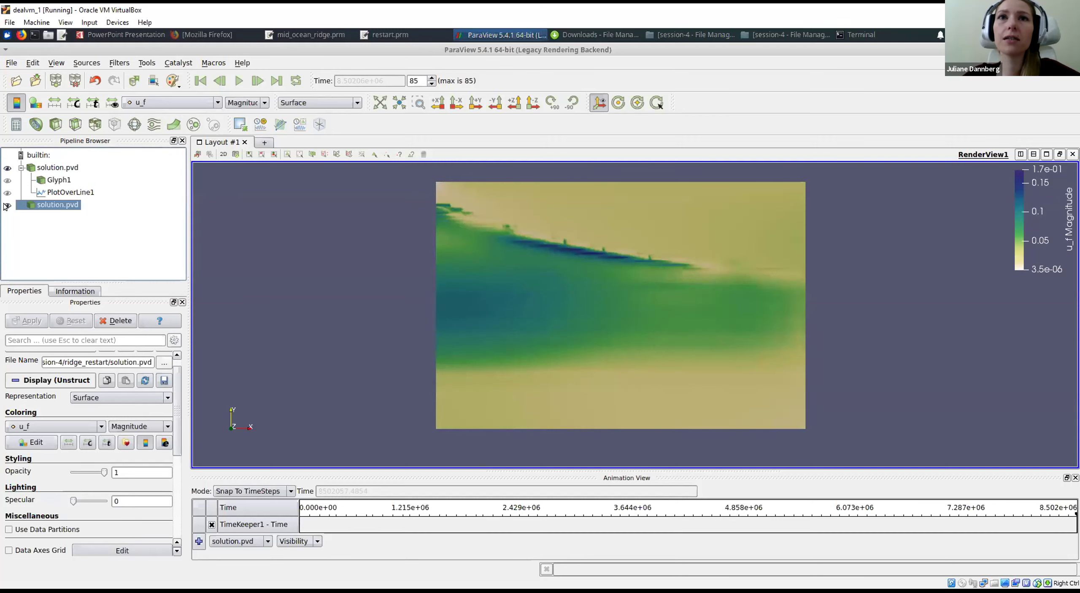
left_click(7, 206)
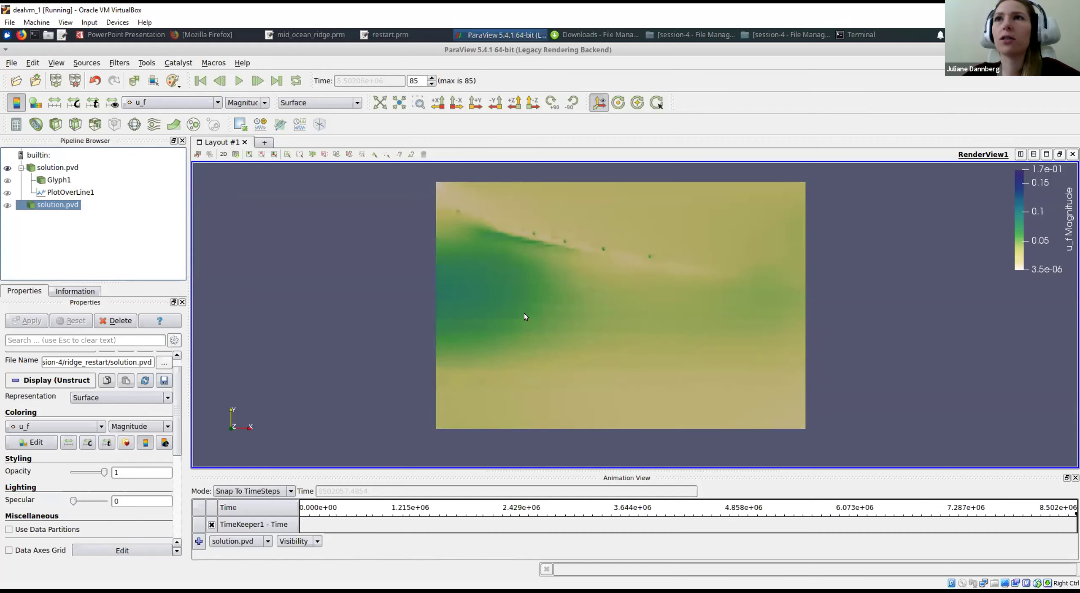
Split the layout side by side and show the ridge_restart solution in the new render view, dismissing the output messages.
left_click(1021, 154)
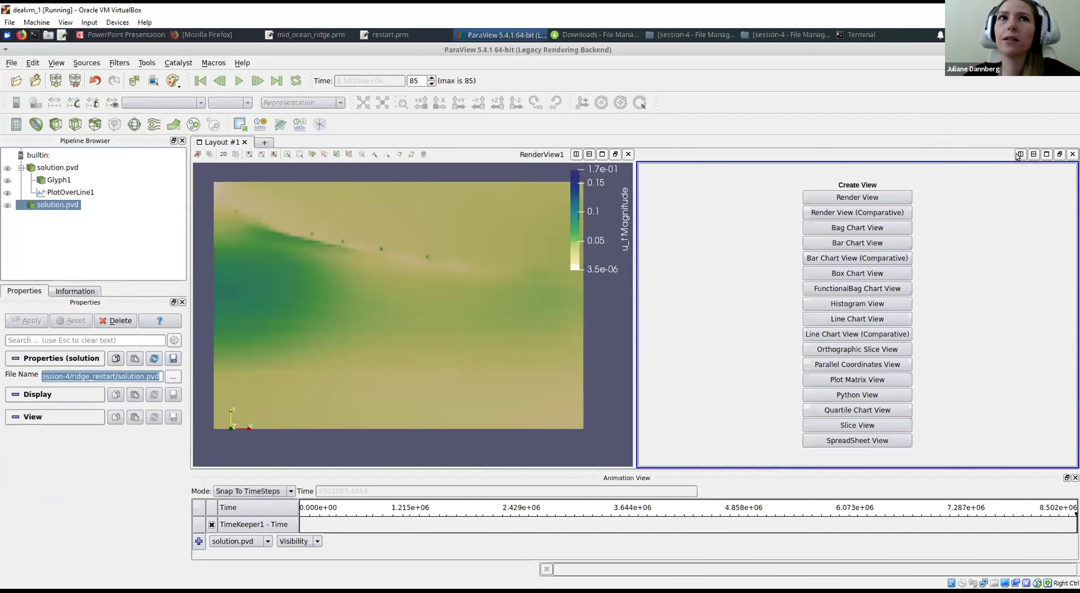
left_click(377, 247)
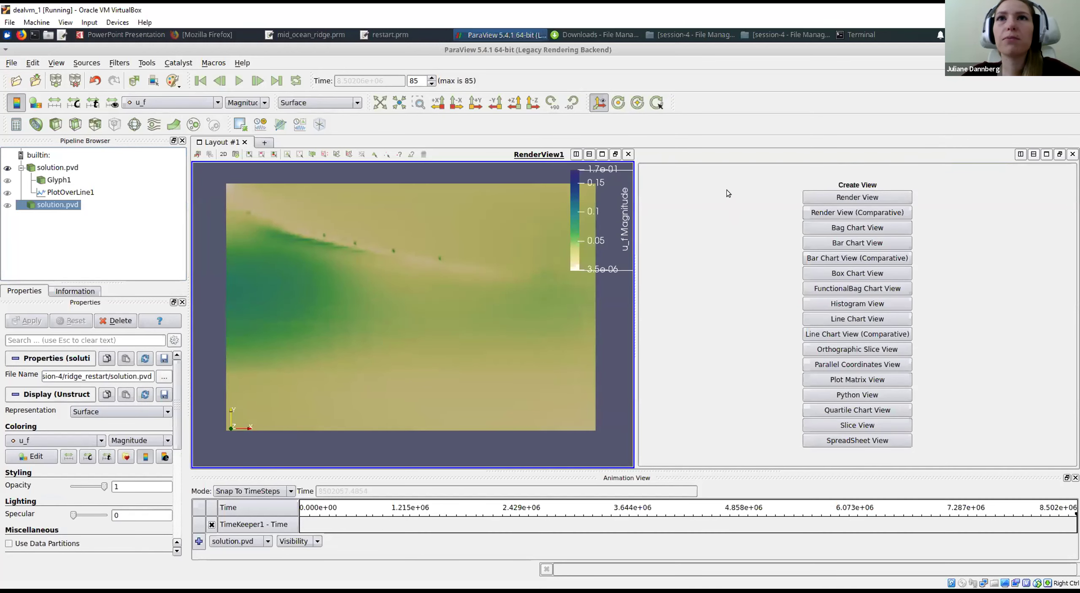
left_click(7, 204)
left_click(8, 204)
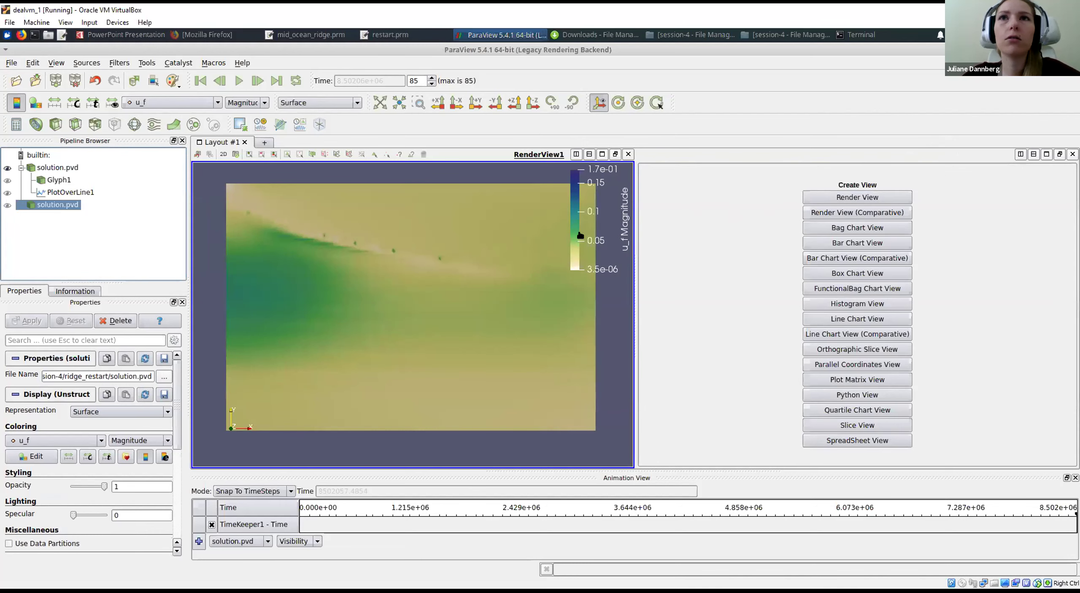
left_click(709, 223)
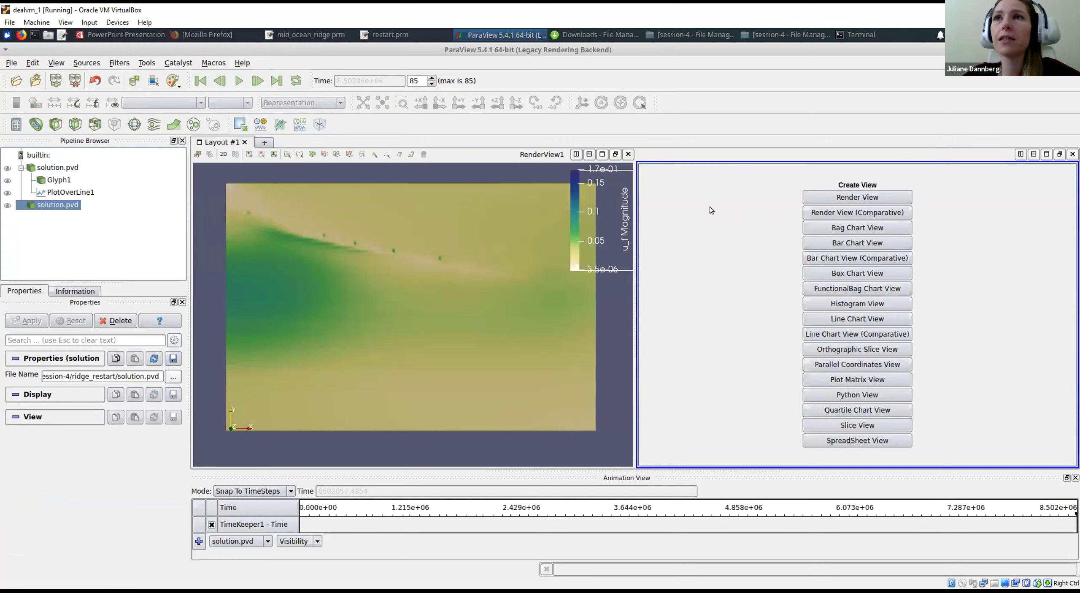
left_click(7, 205)
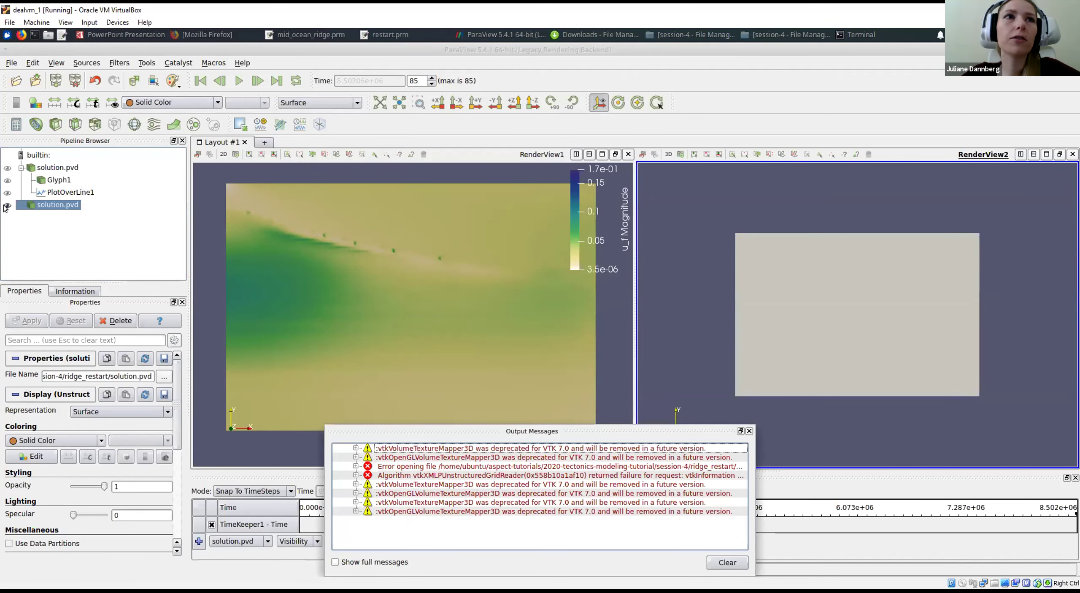
left_click(748, 431)
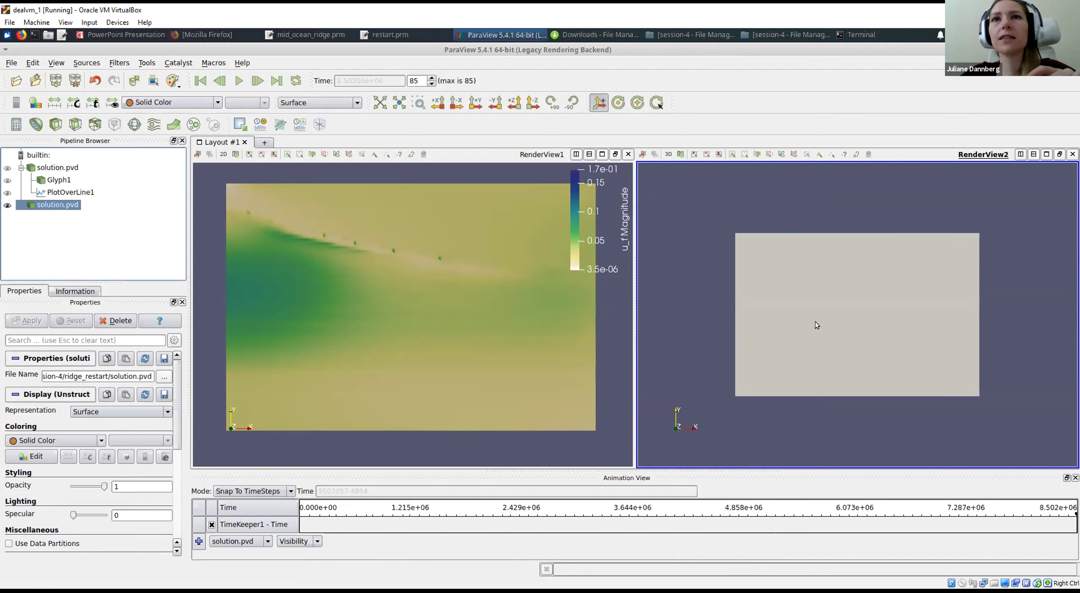
Switch RenderView2 to 2D interaction and set its view direction to -Z so the model faces front at a matching size.
scroll(816, 323, "up", 4)
left_click_drag(816, 321, 844, 297)
left_click(669, 154)
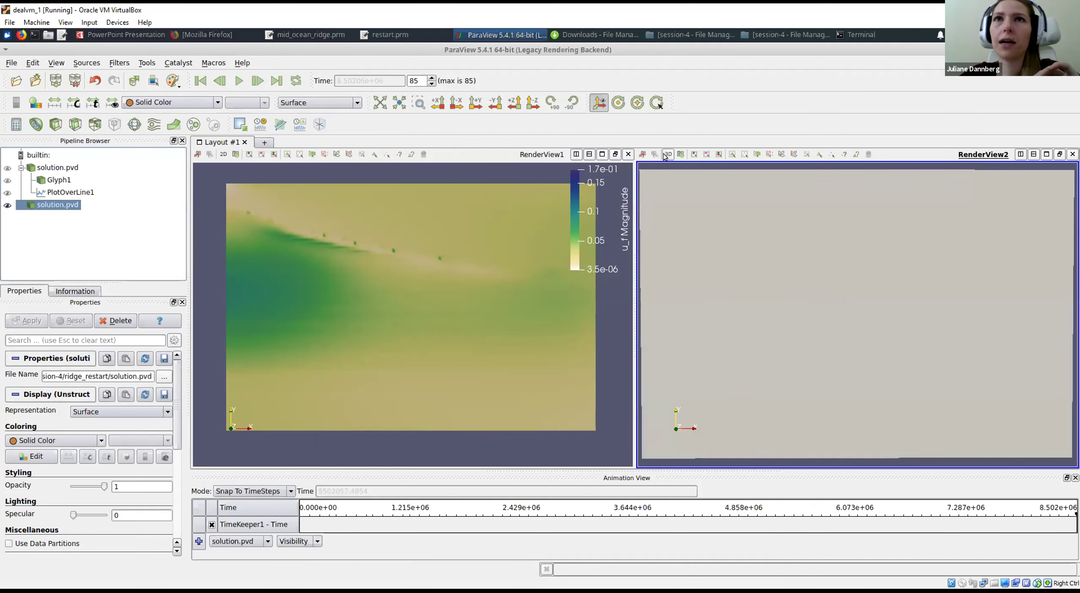
left_click(532, 103)
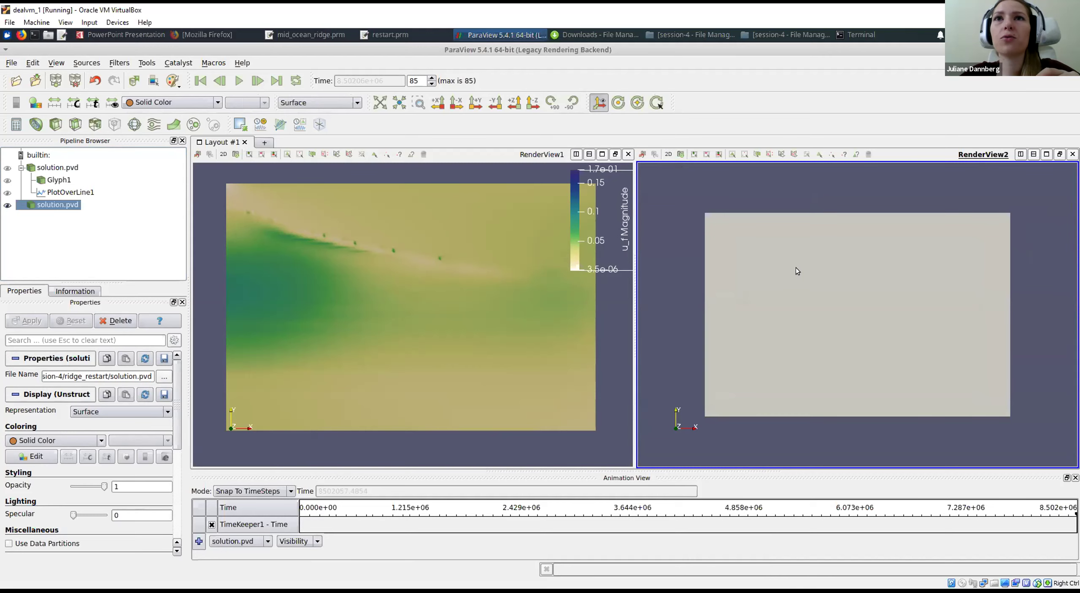
scroll(796, 267, "up", 2)
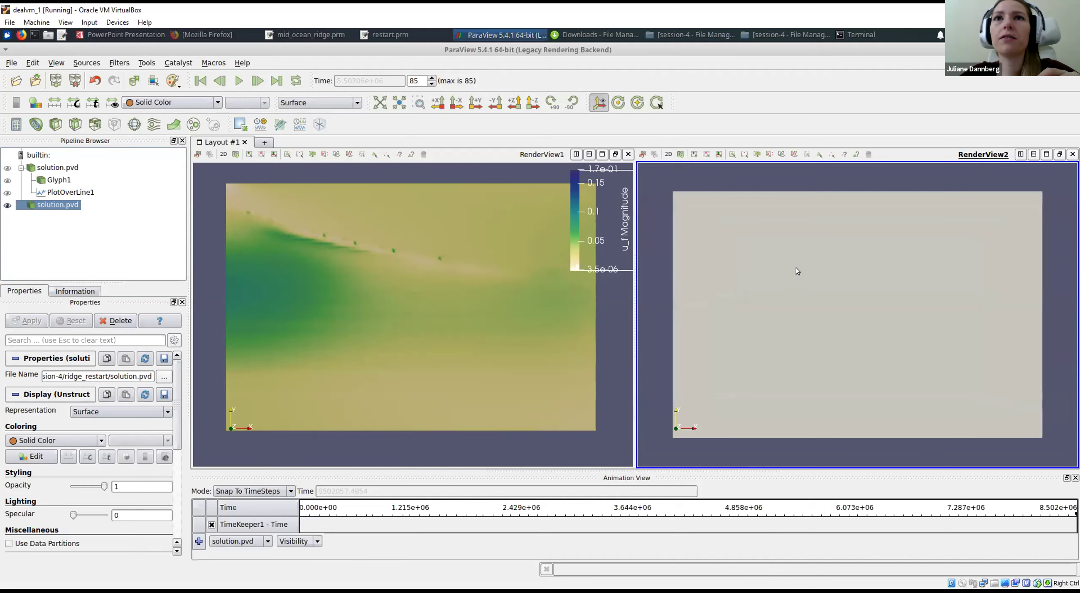
Color the ridge_restart solution in RenderView2 by u_f and move RenderView1's color legend to the bottom edge of its view.
left_click(180, 104)
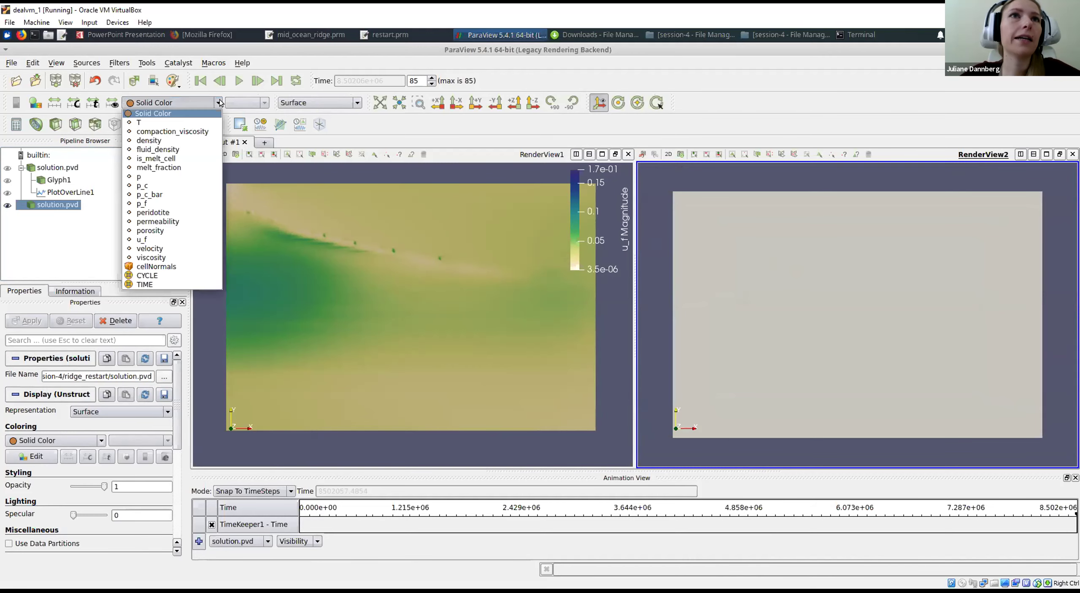
left_click(161, 236)
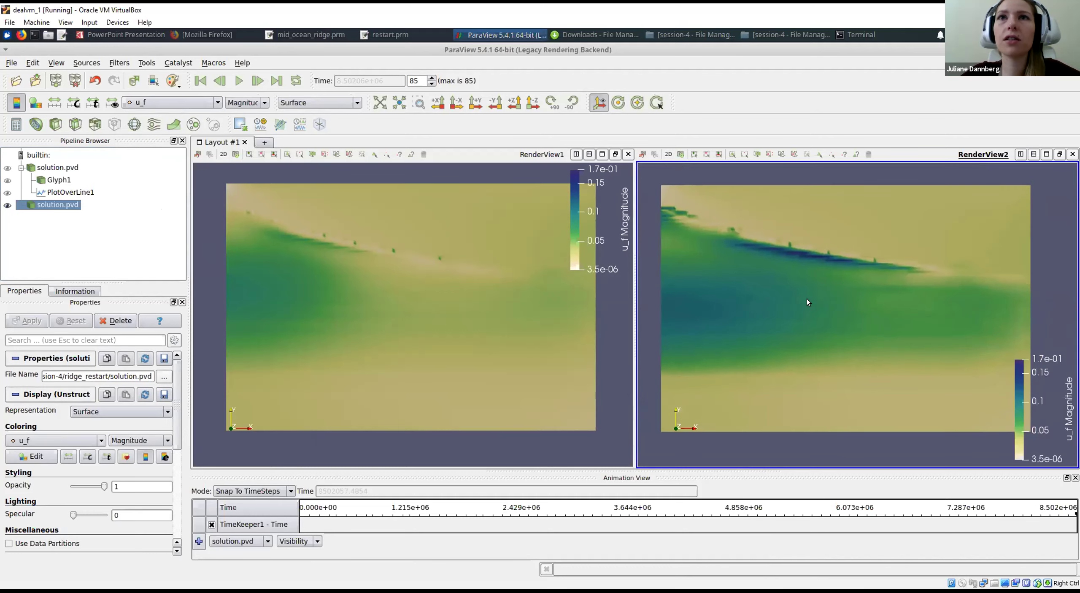
left_click(475, 327)
left_click_drag(574, 237, 384, 460)
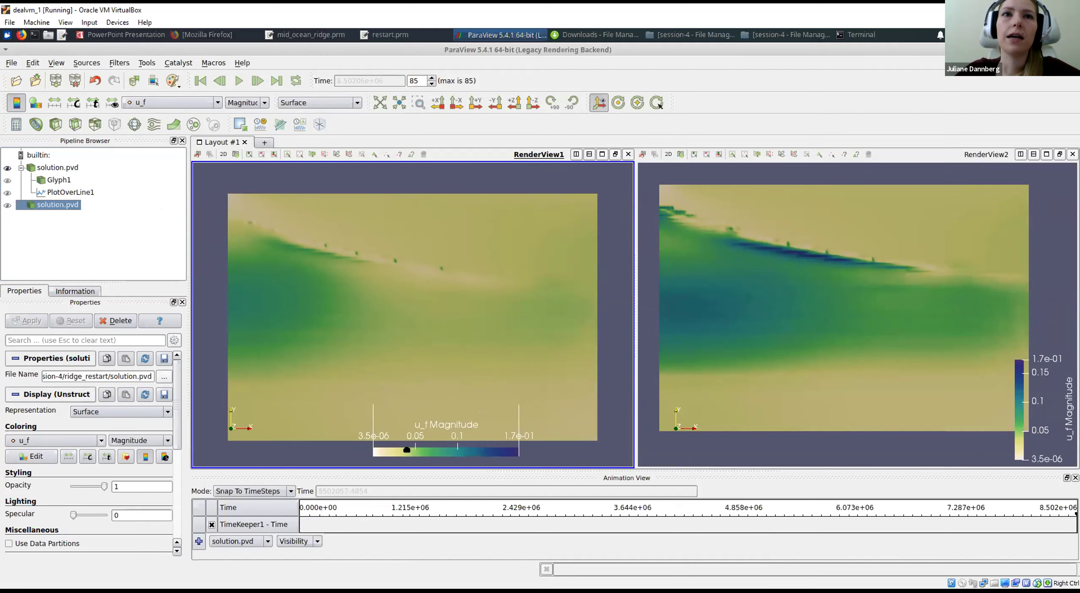